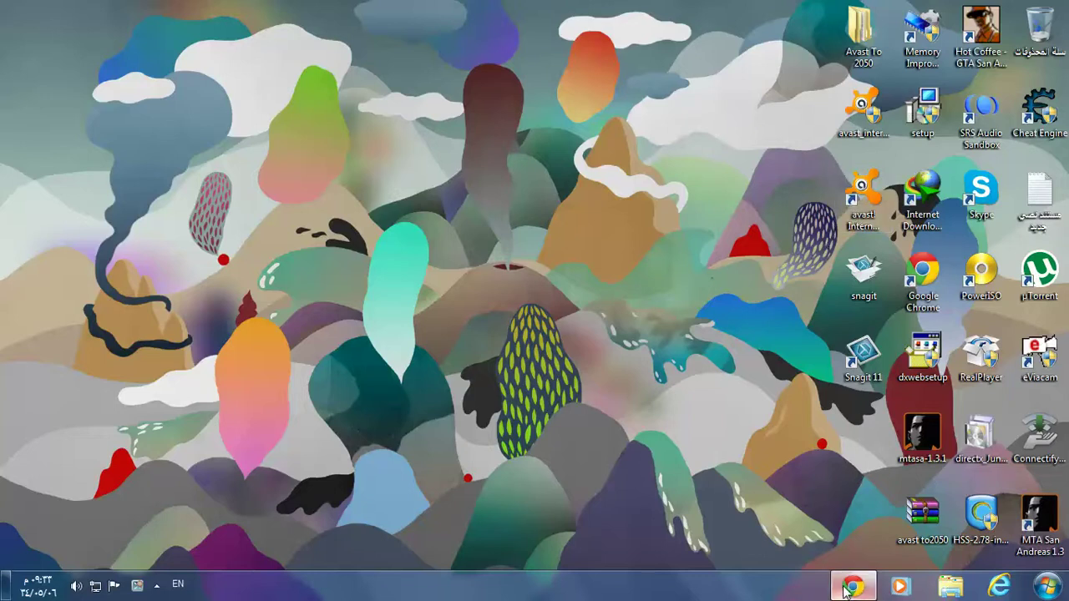
Switch to Chrome and start downloading the free antivirus edition from the avast comparison page.
{"action": "left_click", "coordinate": [810, 495]}
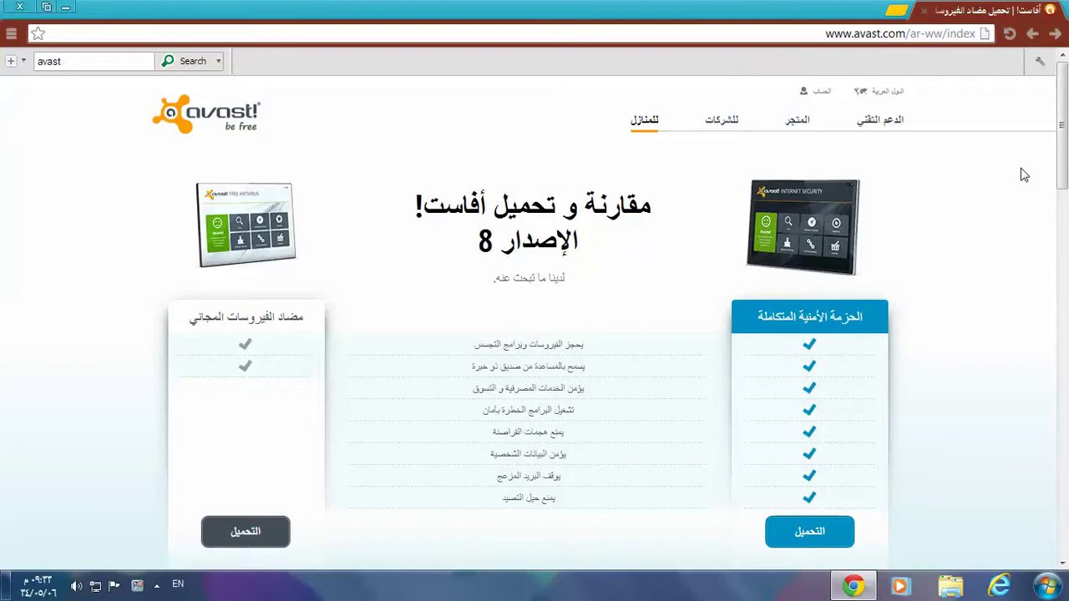
{"action": "left_click_drag", "start_coordinate": [1061, 123], "coordinate": [1062, 143]}
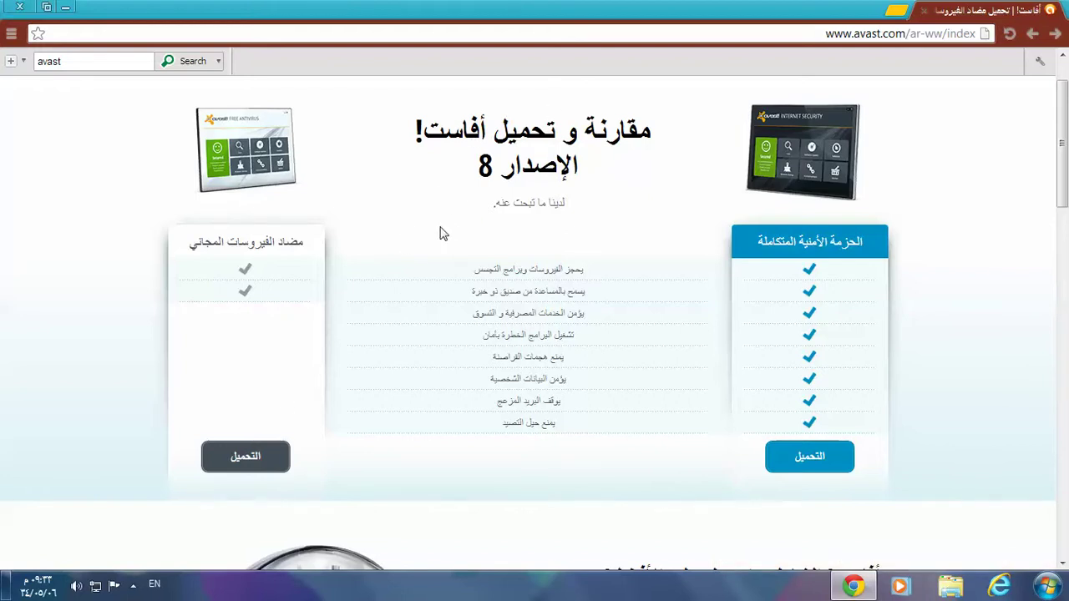
{"action": "left_click", "coordinate": [247, 465]}
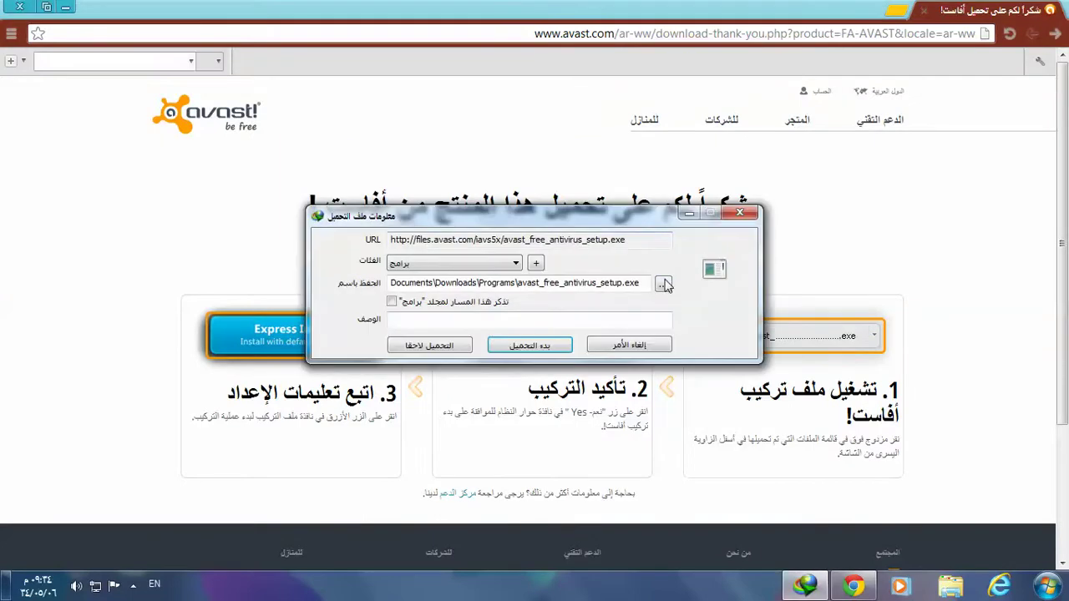
Cancel the download of avast_free_antivirus_setup.exe, dismiss the exclusion-list dialog and show the desktop.
{"action": "left_click_drag", "start_coordinate": [655, 215], "coordinate": [638, 190]}
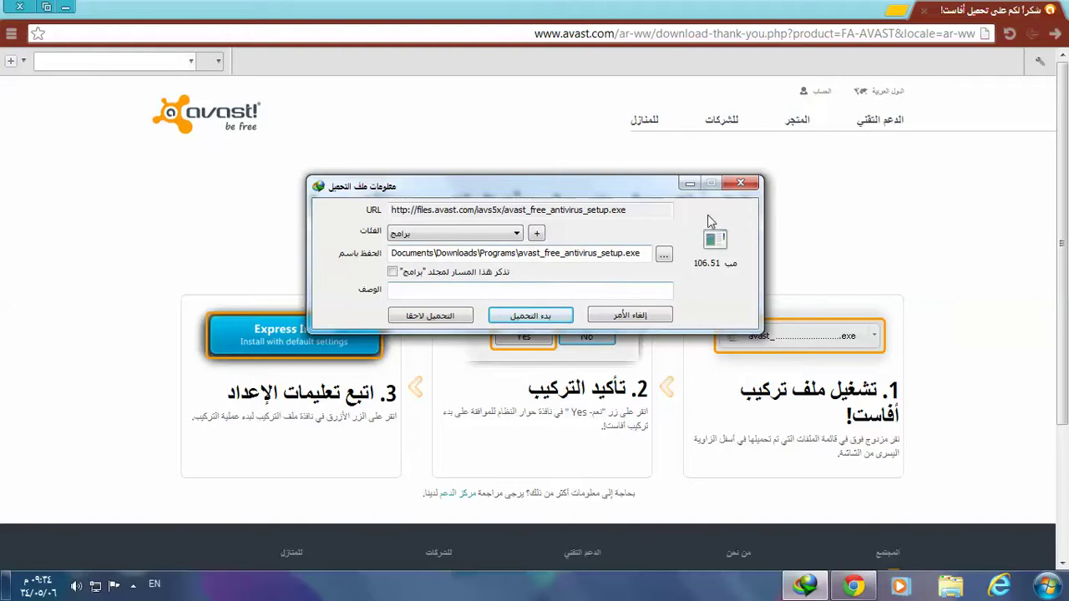
{"action": "left_click", "coordinate": [735, 189]}
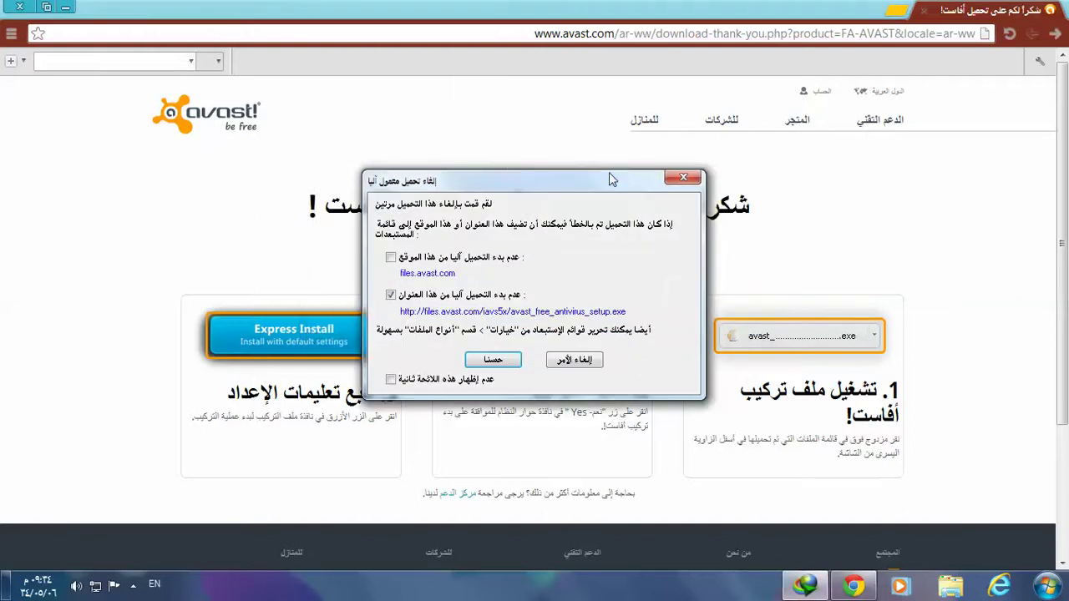
{"action": "left_click", "coordinate": [681, 179]}
{"action": "key", "text": "super+d"}
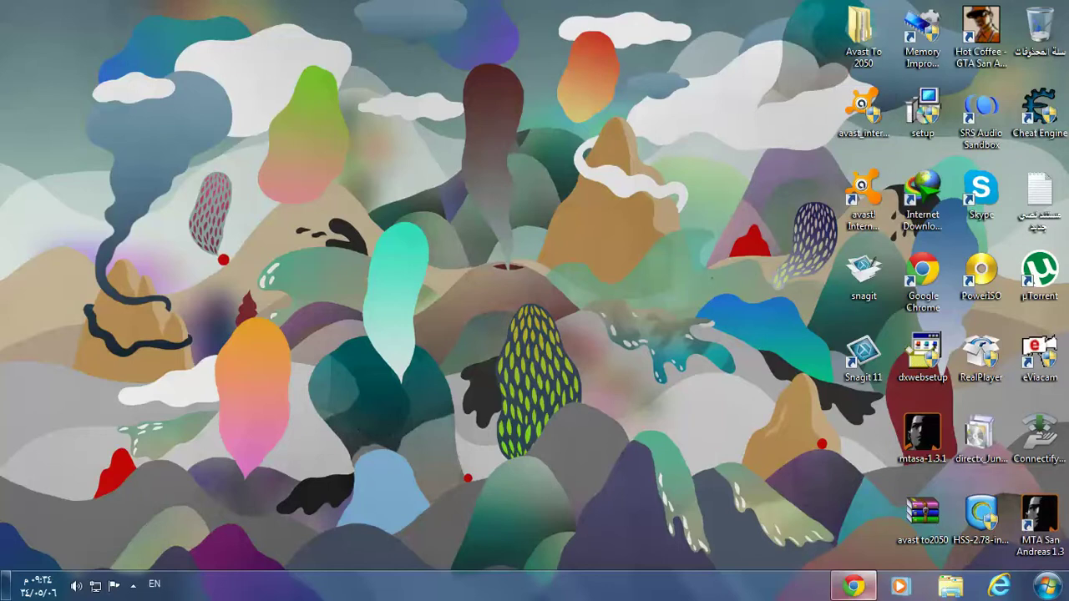
Open the running avast! antivirus interface and show its home overview.
{"action": "left_click", "coordinate": [130, 588]}
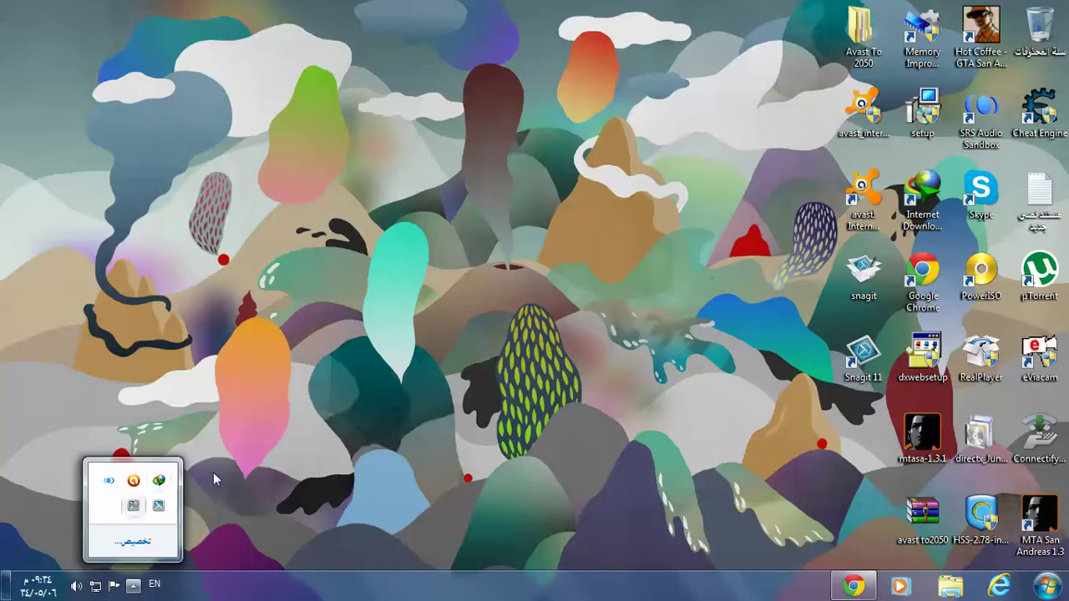
{"action": "left_click", "coordinate": [388, 384]}
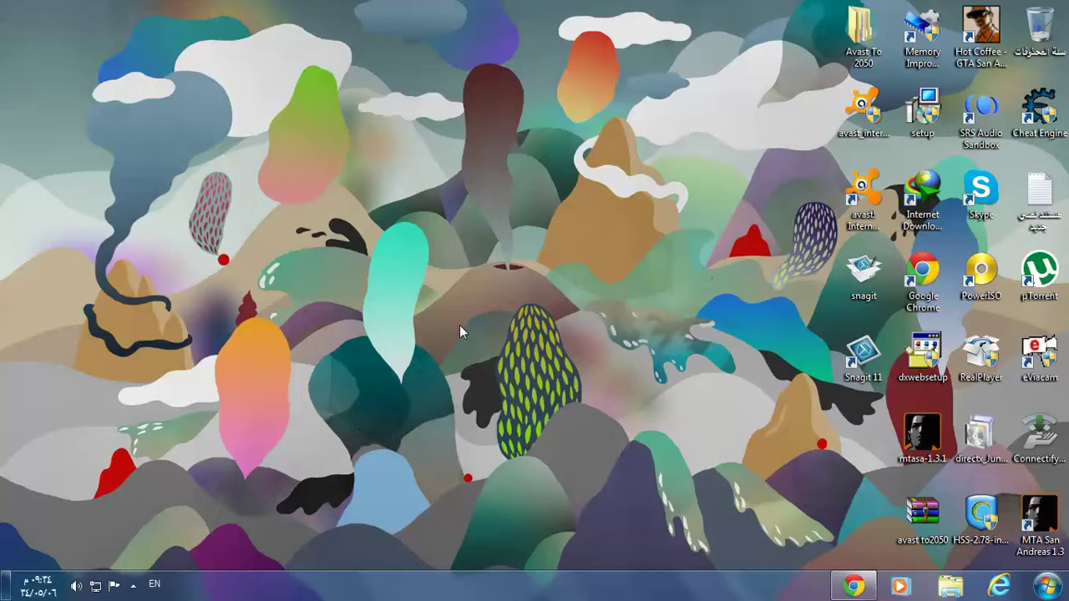
{"action": "left_click", "coordinate": [133, 585]}
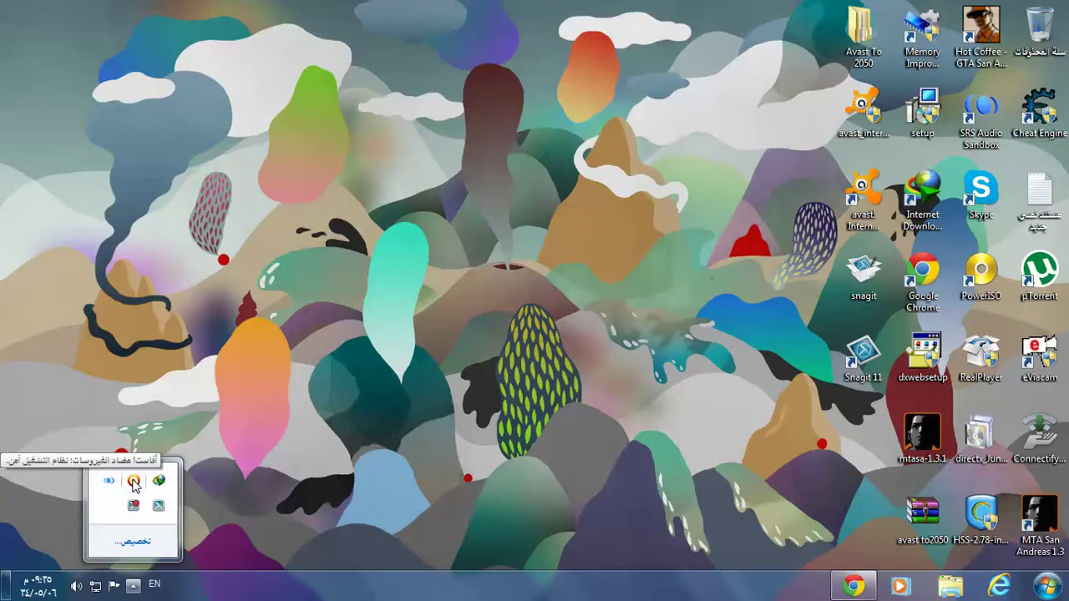
{"action": "left_click", "coordinate": [136, 483]}
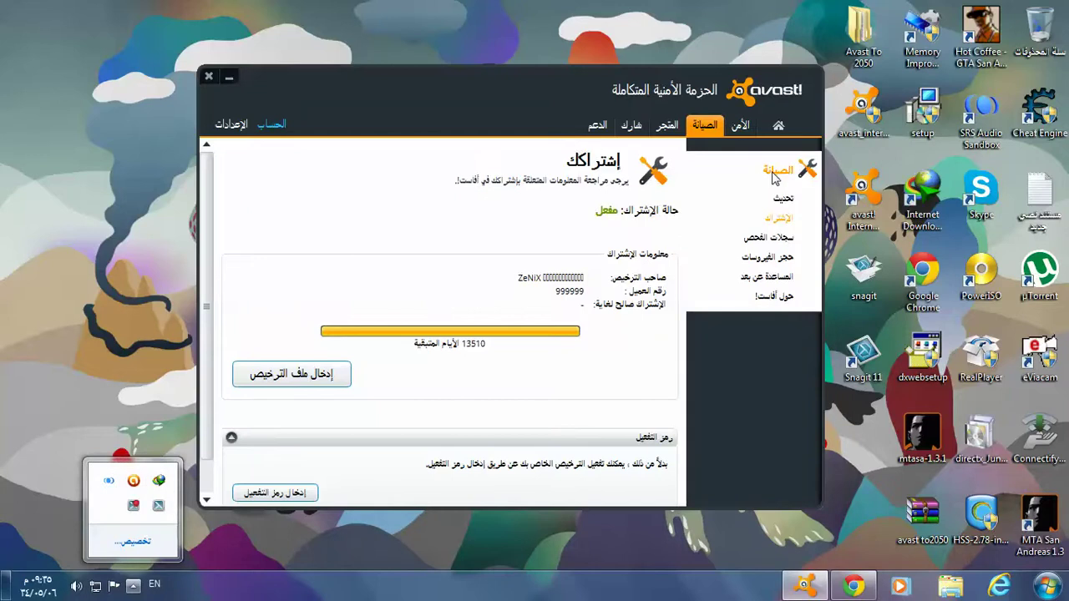
{"action": "left_click", "coordinate": [780, 124]}
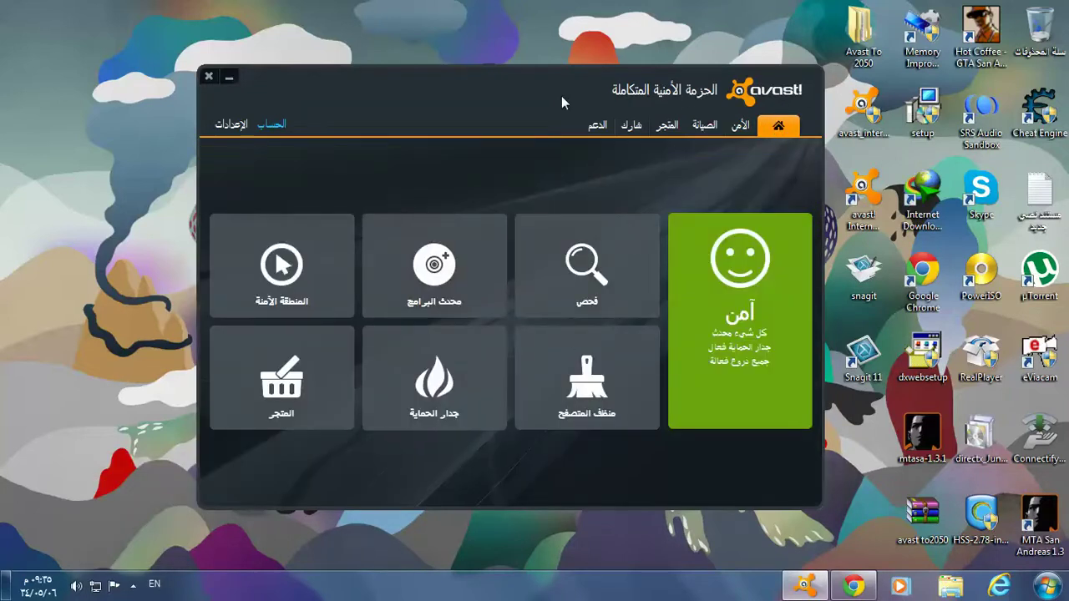
{"action": "mouse_move", "coordinate": [541, 118]}
{"action": "left_mouse_down"}
{"action": "mouse_move", "coordinate": [528, 65]}
{"action": "mouse_move", "coordinate": [530, 106]}
{"action": "left_mouse_up"}
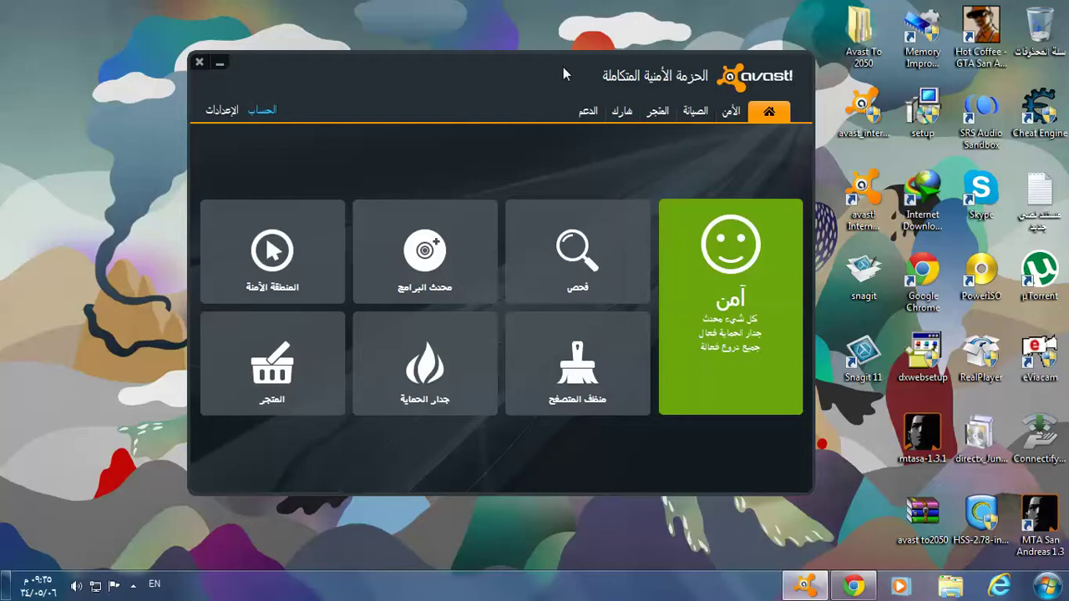
{"action": "left_click_drag", "start_coordinate": [562, 68], "coordinate": [553, 69]}
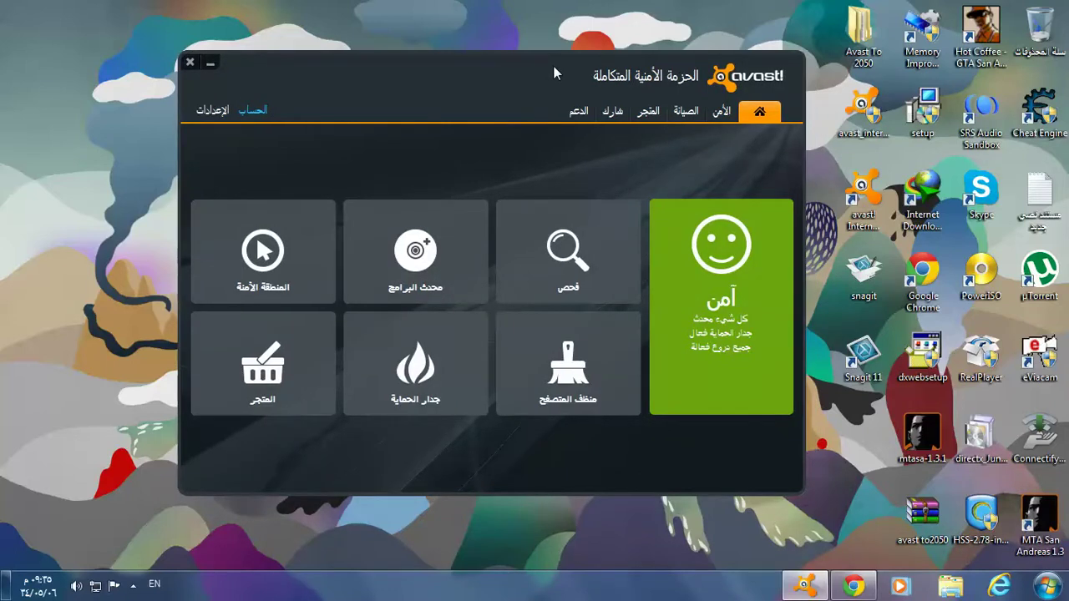
{"action": "left_click_drag", "start_coordinate": [551, 75], "coordinate": [548, 81]}
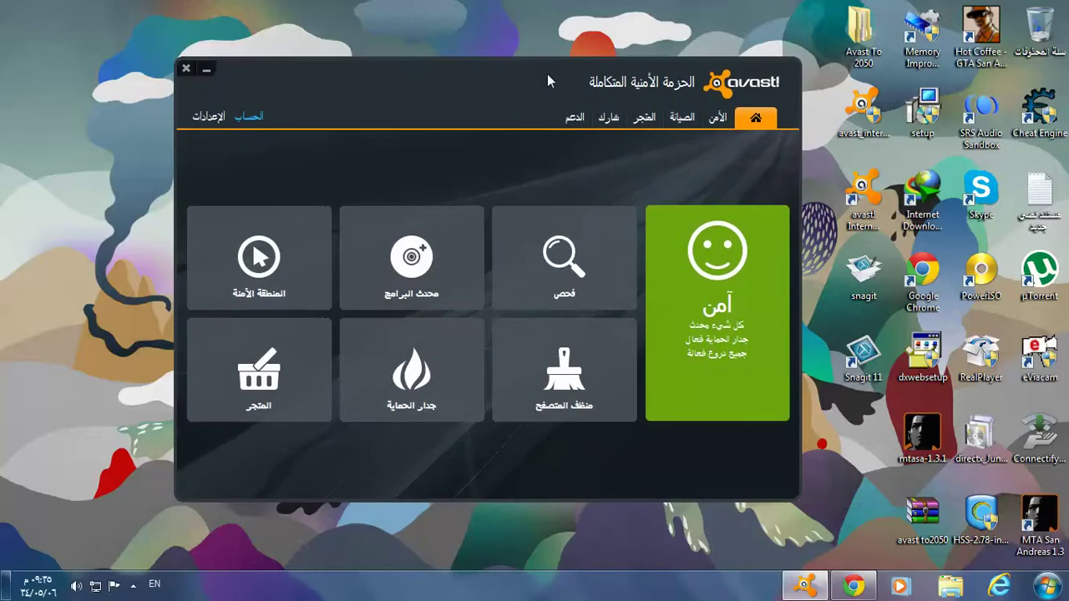
Turn off the avast! self-defense module in the troubleshooting settings and save the change.
{"action": "left_click", "coordinate": [209, 119]}
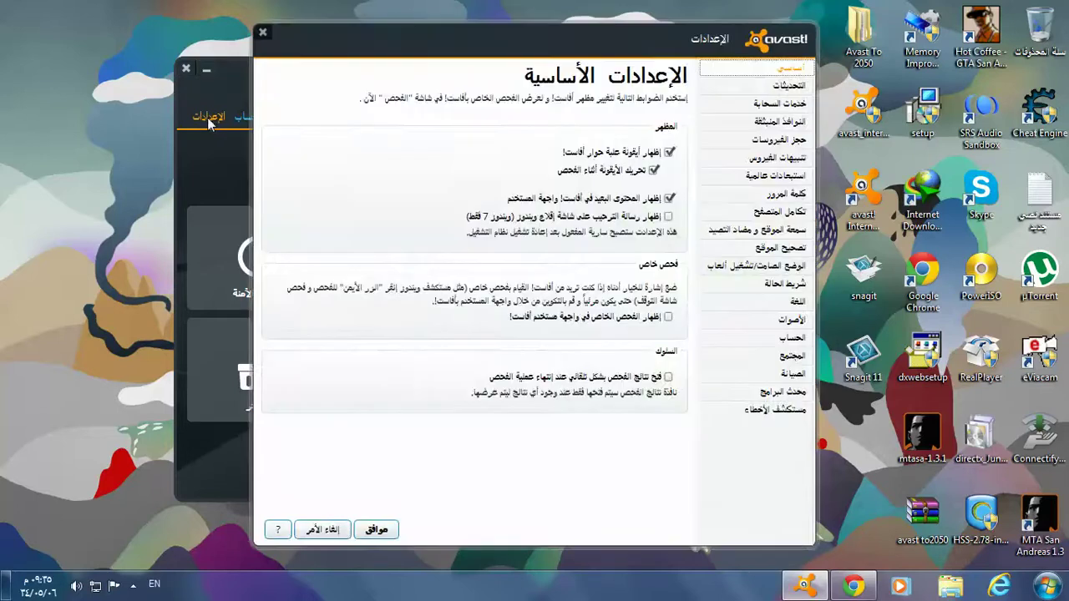
{"action": "left_click", "coordinate": [760, 414]}
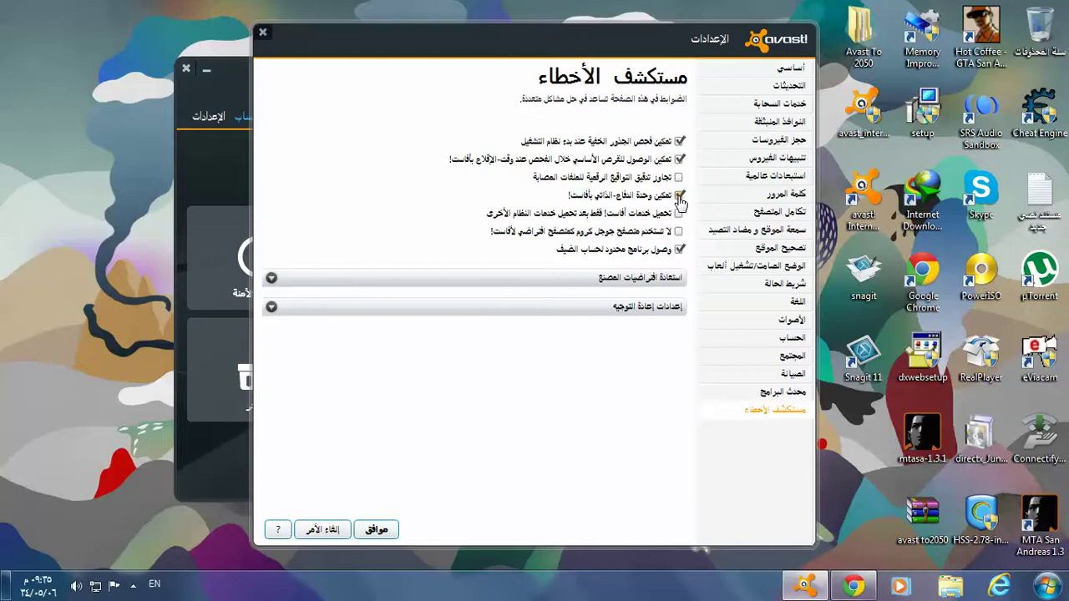
{"action": "left_click", "coordinate": [678, 196]}
{"action": "left_click", "coordinate": [376, 531]}
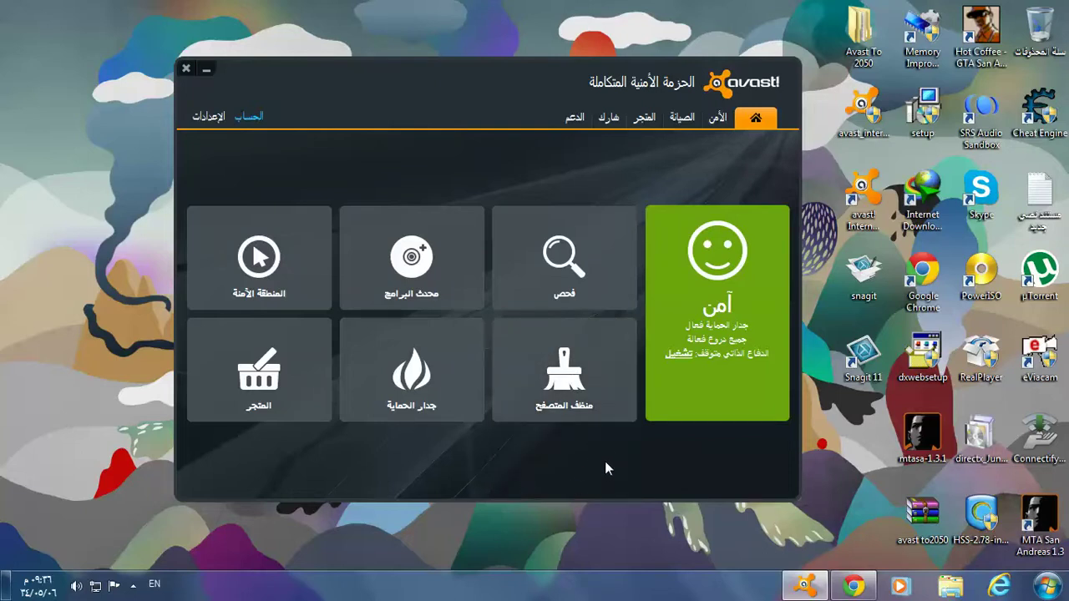
Open the Program Files\AVAST Software\Avast folder on drive C in Windows Explorer, then minimize its window.
{"action": "left_click", "coordinate": [945, 590]}
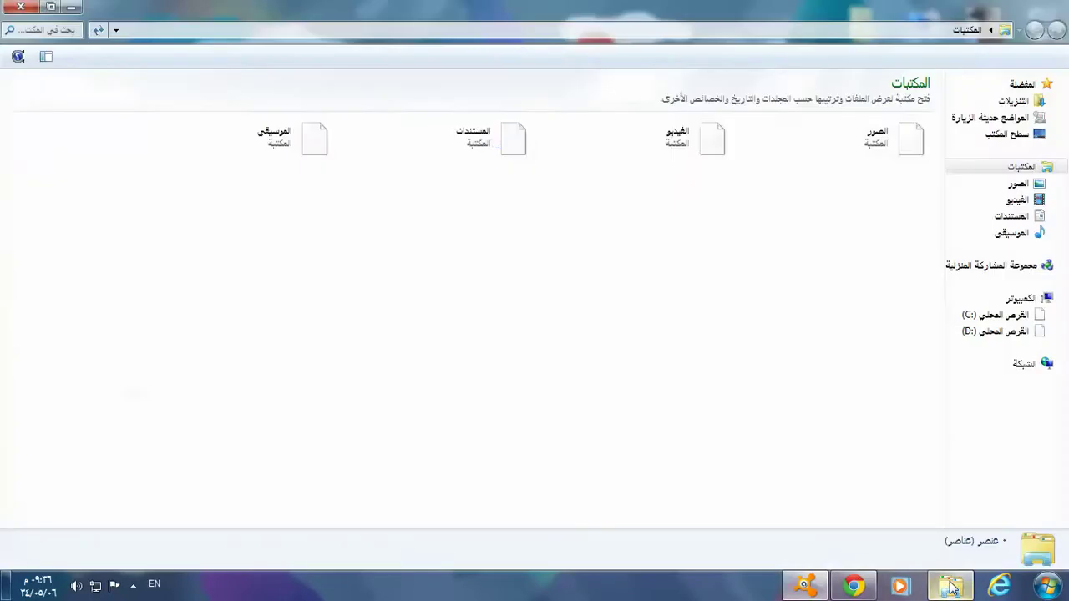
{"action": "left_click", "coordinate": [973, 323]}
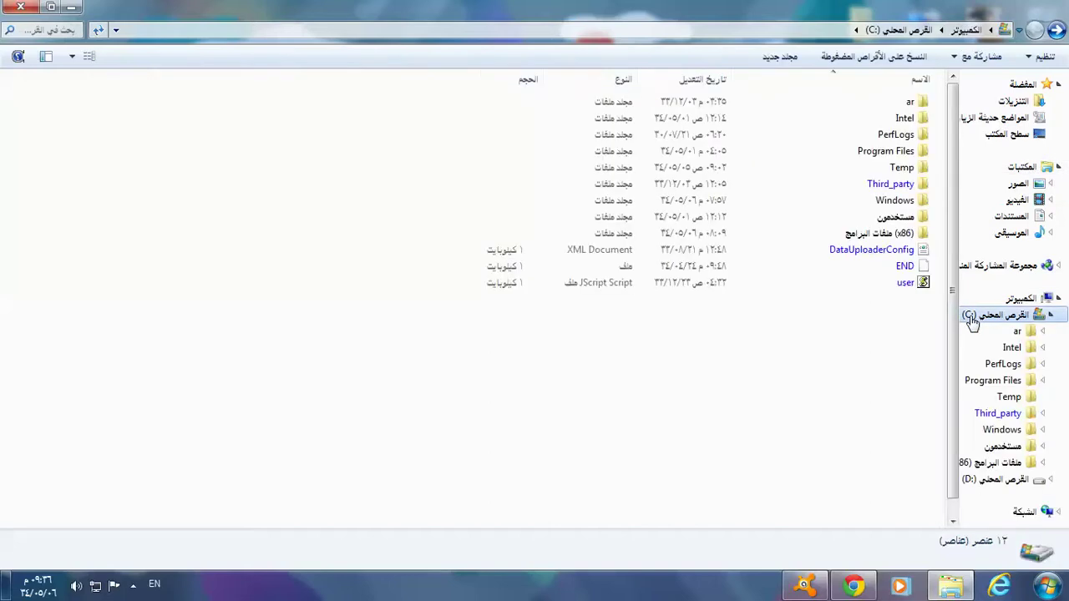
{"action": "mouse_move", "coordinate": [860, 159]}
{"action": "double_click", "coordinate": [861, 159]}
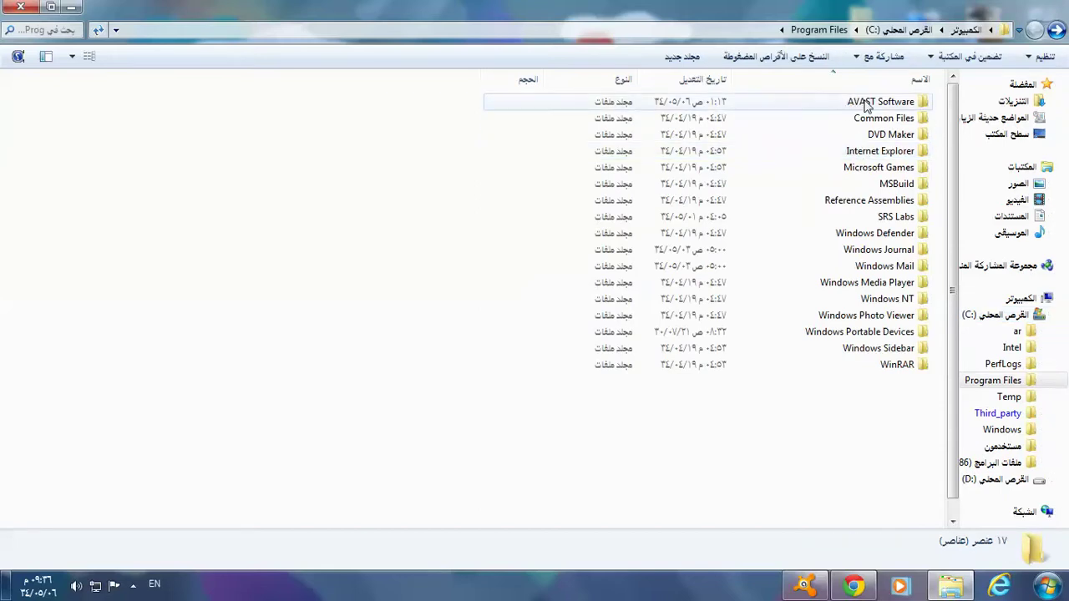
{"action": "double_click", "coordinate": [851, 107]}
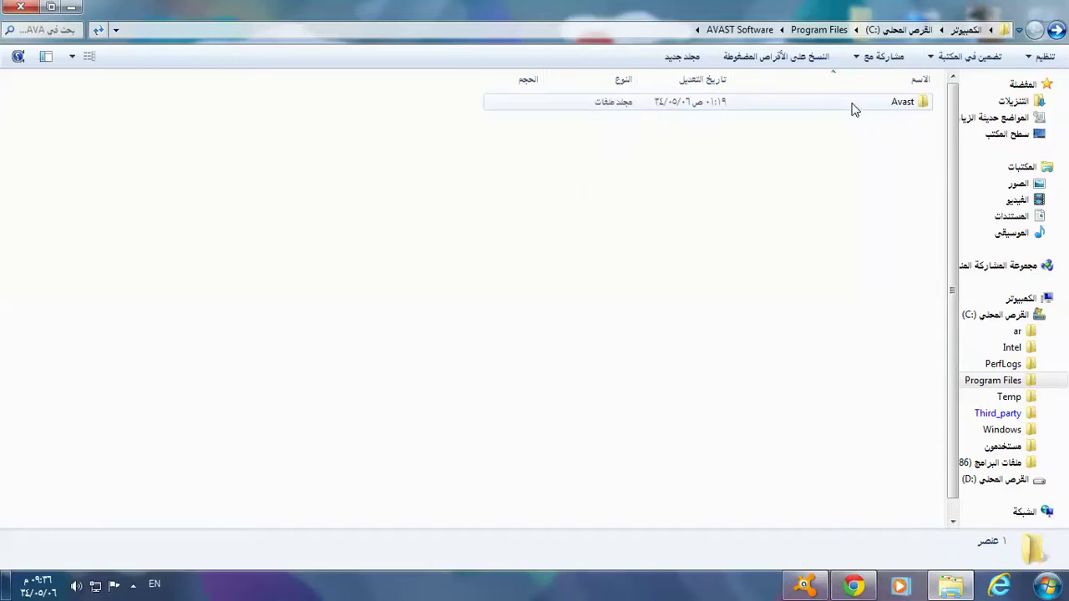
{"action": "double_click", "coordinate": [852, 107]}
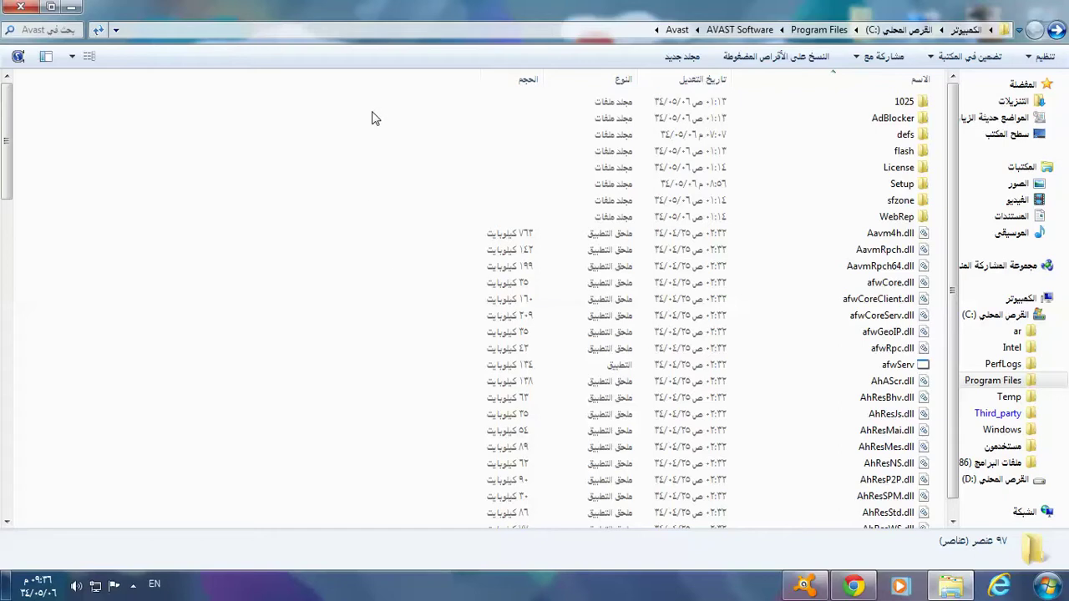
{"action": "left_click", "coordinate": [68, 8]}
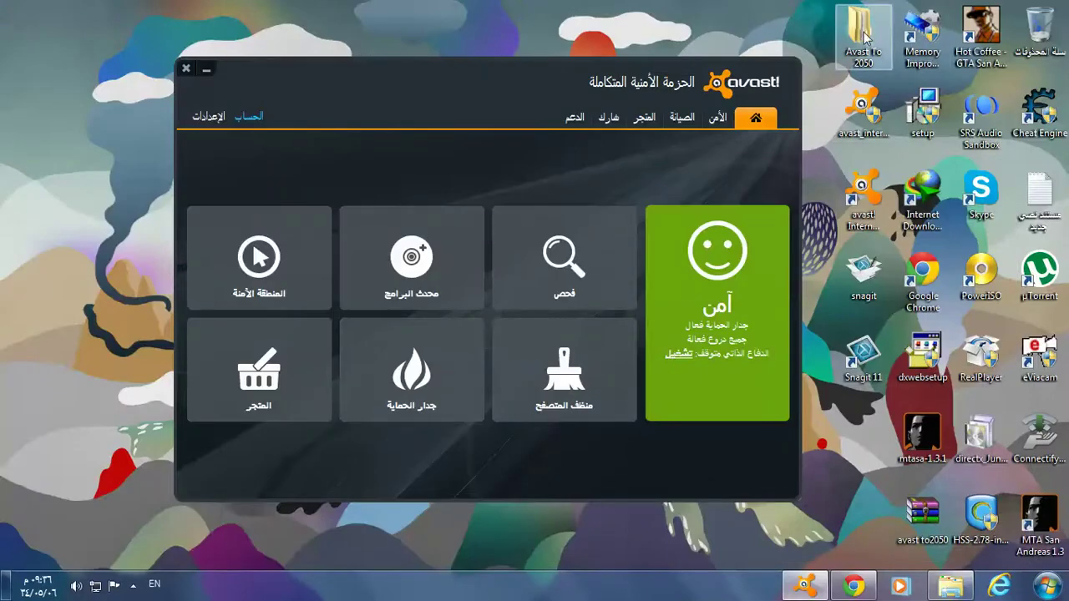
Extract the "avast to2050" archive directly onto the desktop.
{"action": "double_click", "coordinate": [917, 518]}
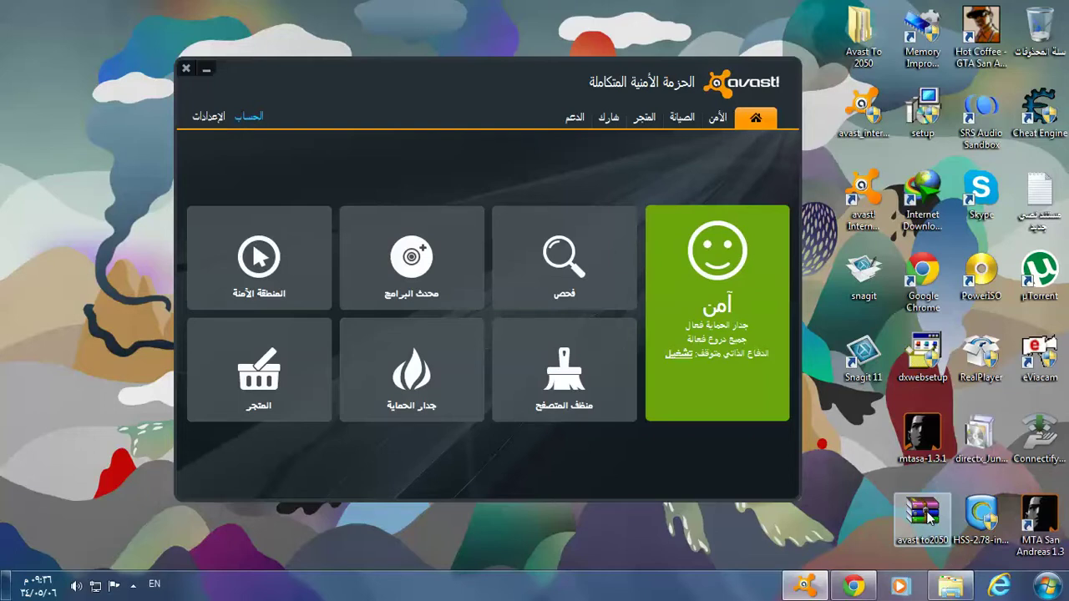
{"action": "right_click", "coordinate": [929, 518]}
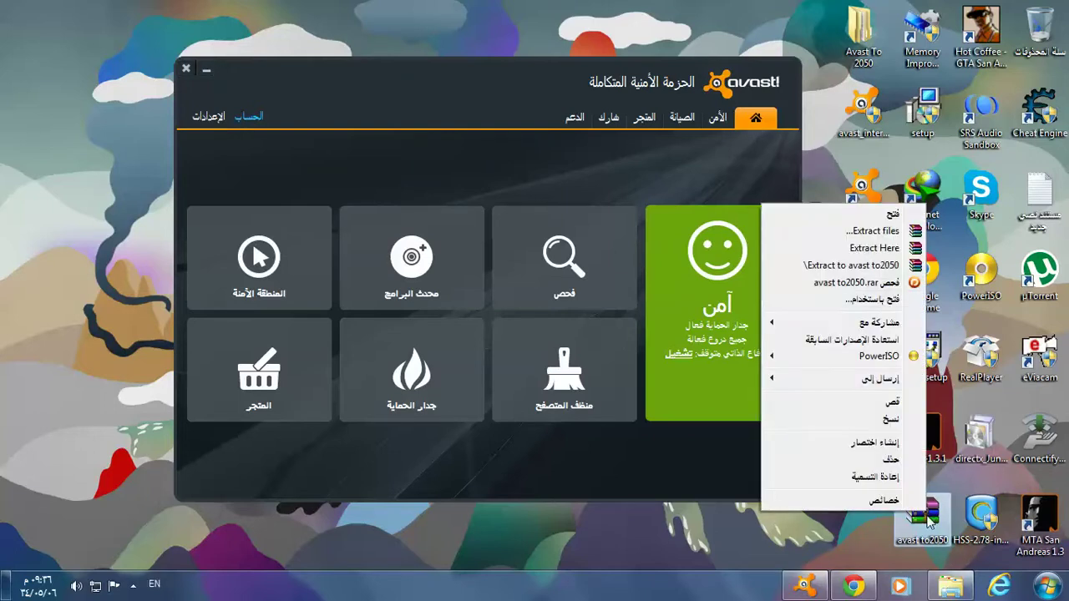
{"action": "left_click", "coordinate": [862, 250]}
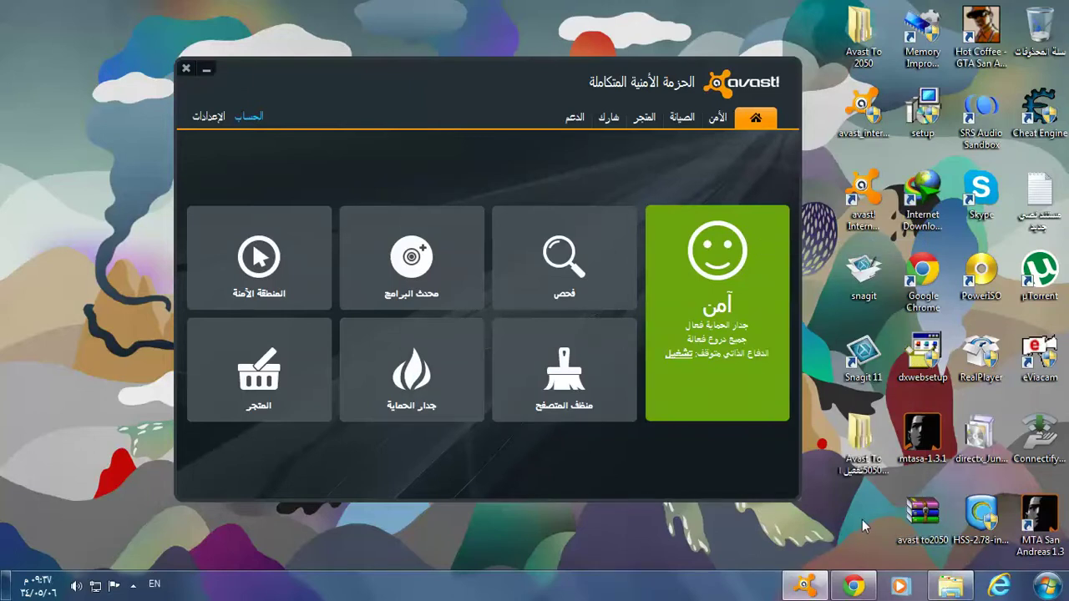
Copy version.dll from the Avast To 5050 subfolder of the extracted folder.
{"action": "double_click", "coordinate": [865, 455]}
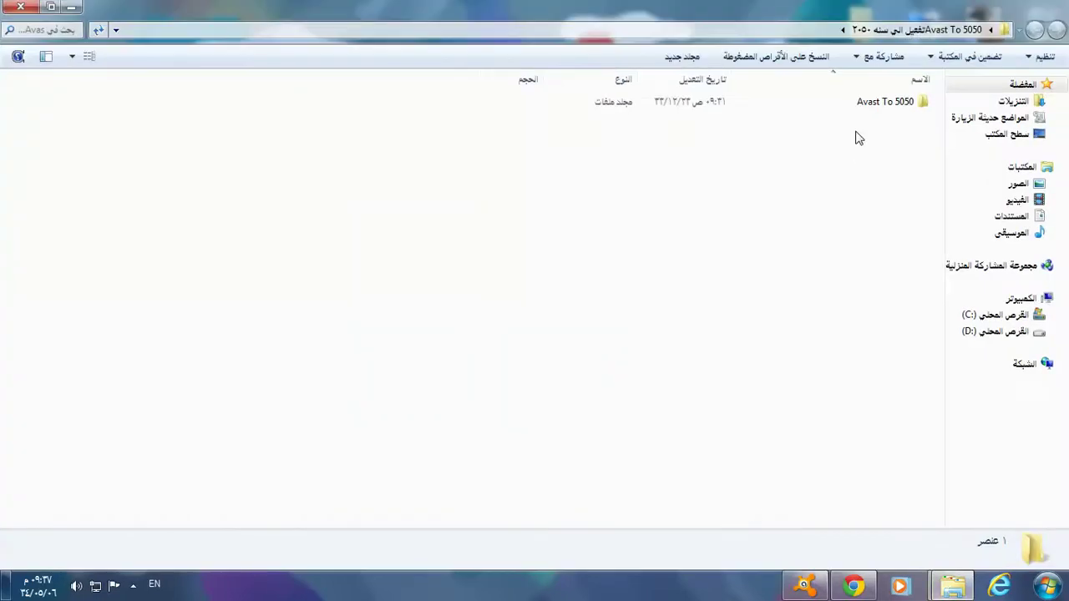
{"action": "double_click", "coordinate": [850, 110]}
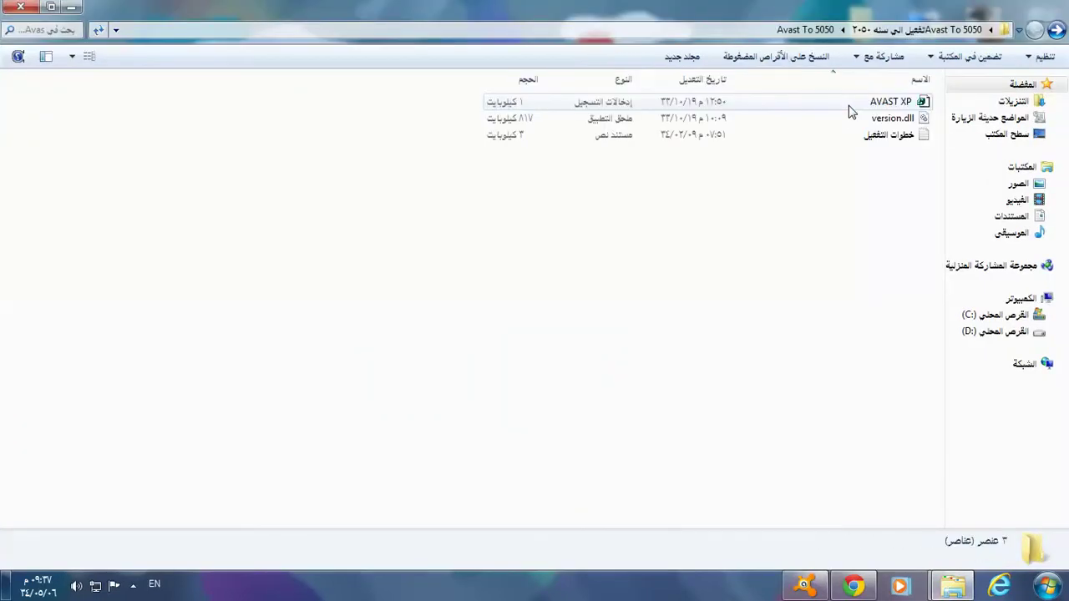
{"action": "left_click", "coordinate": [850, 119]}
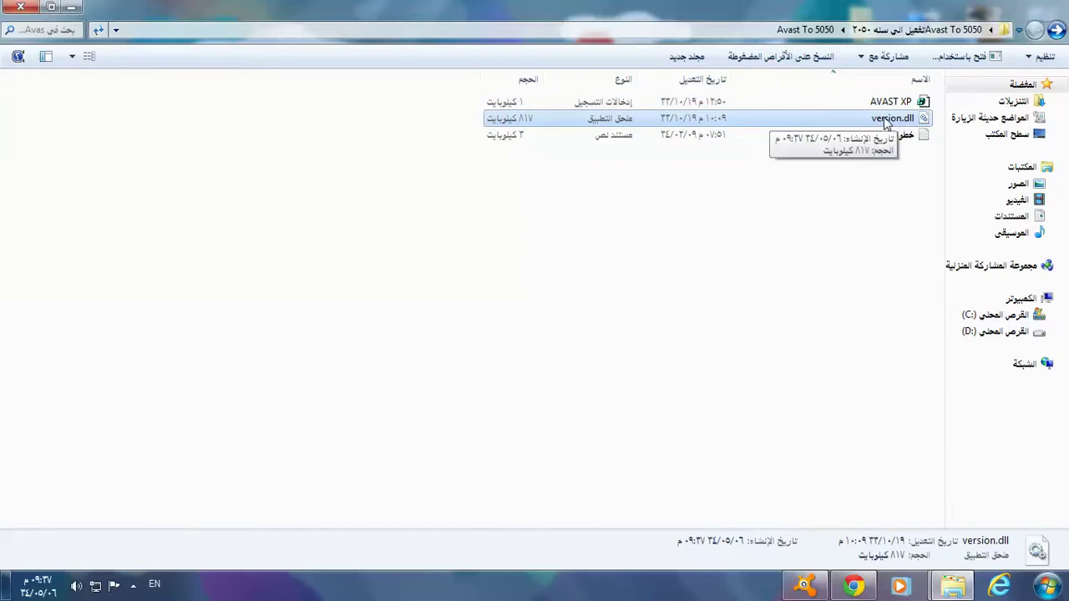
{"action": "right_click", "coordinate": [885, 121]}
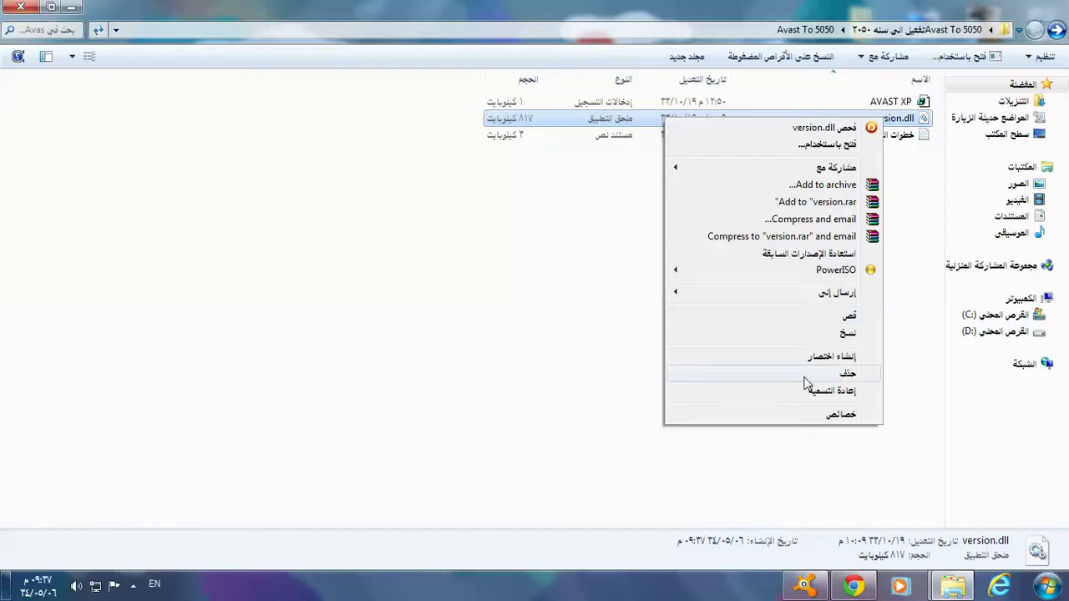
{"action": "left_click", "coordinate": [830, 338]}
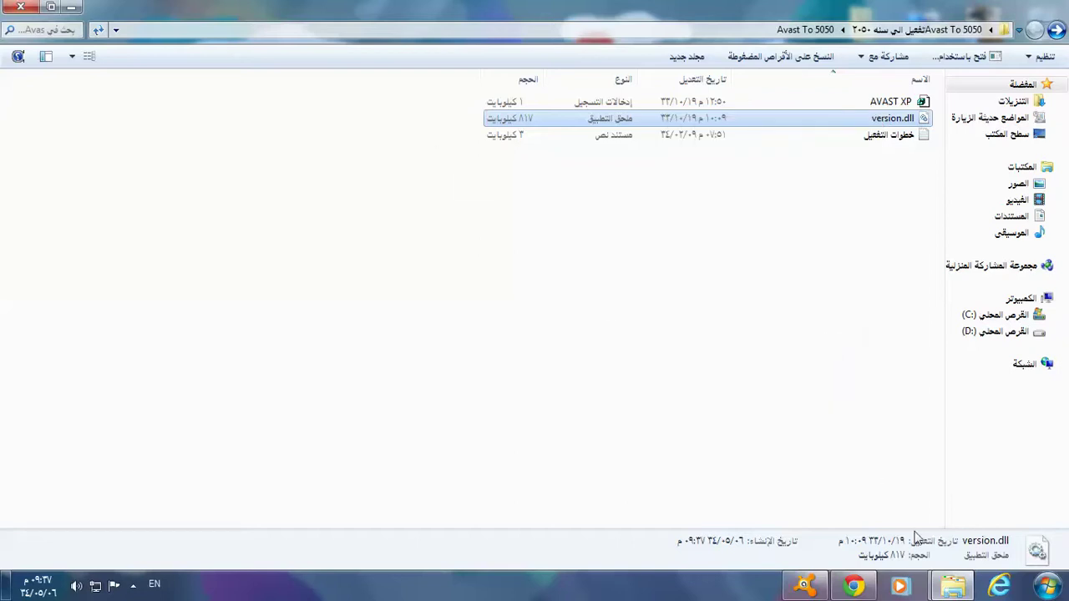
Switch to the other Explorer window and navigate from drive C to Program Files\AVAST Software\Avast.
{"action": "mouse_move", "coordinate": [952, 586]}
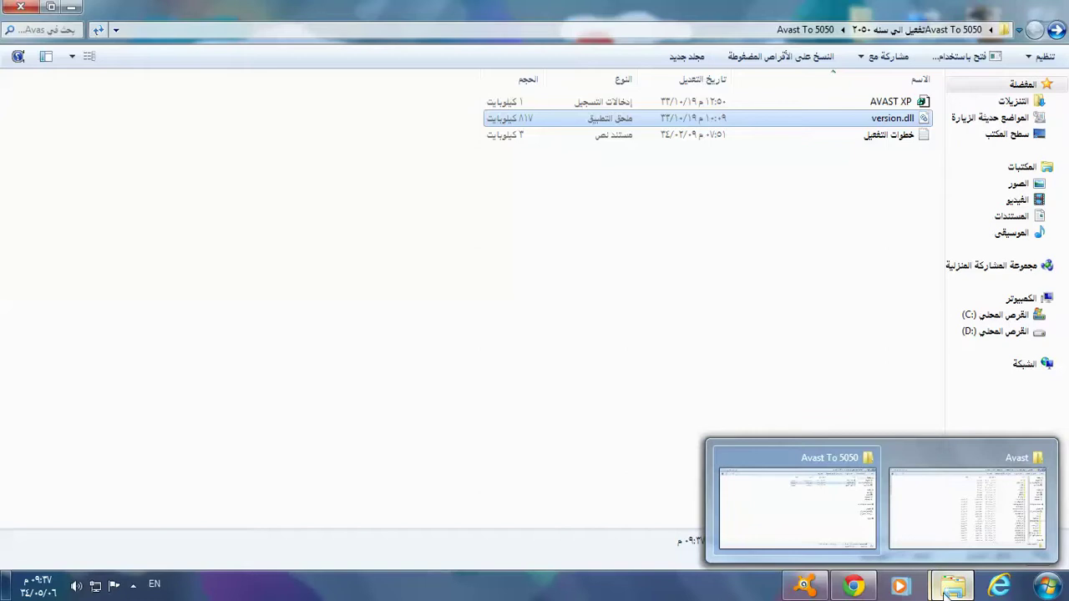
{"action": "left_click", "coordinate": [952, 518]}
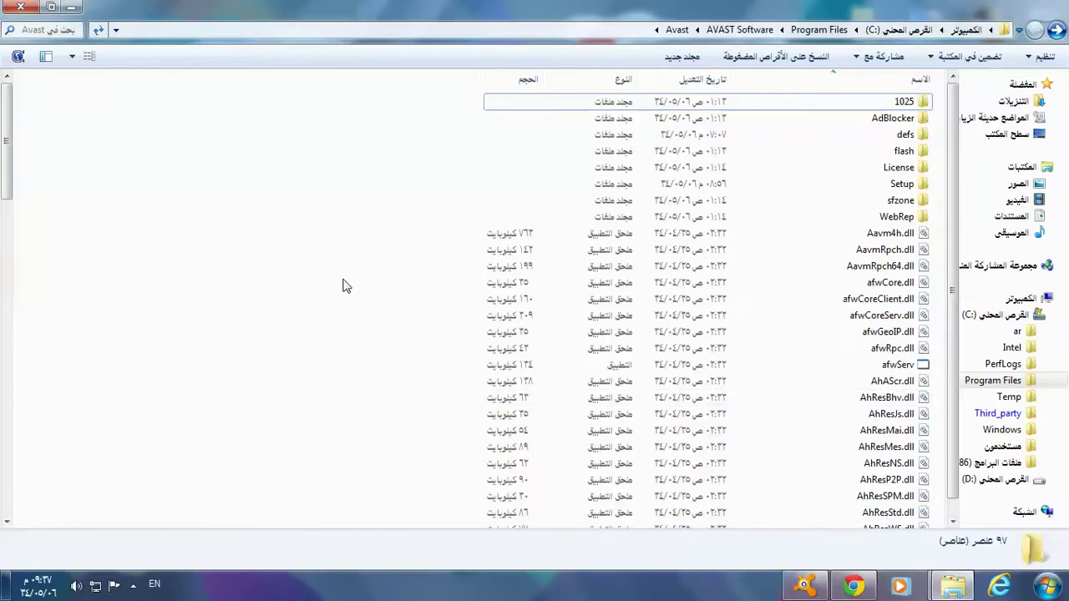
{"action": "left_click", "coordinate": [1056, 30]}
{"action": "left_click", "coordinate": [1056, 31]}
{"action": "left_click", "coordinate": [1057, 31]}
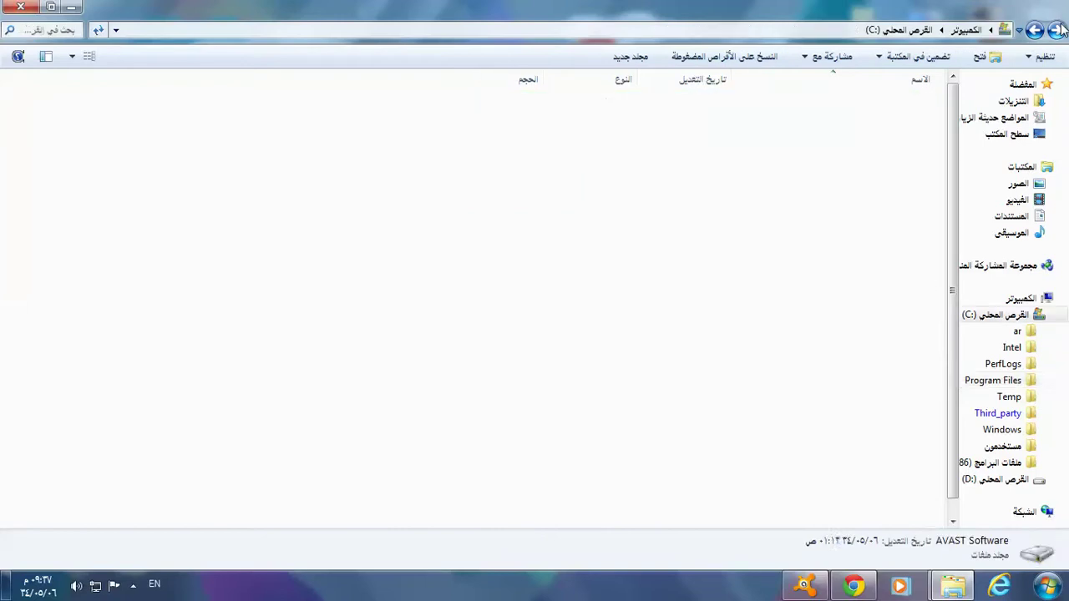
{"action": "left_click", "coordinate": [1056, 30]}
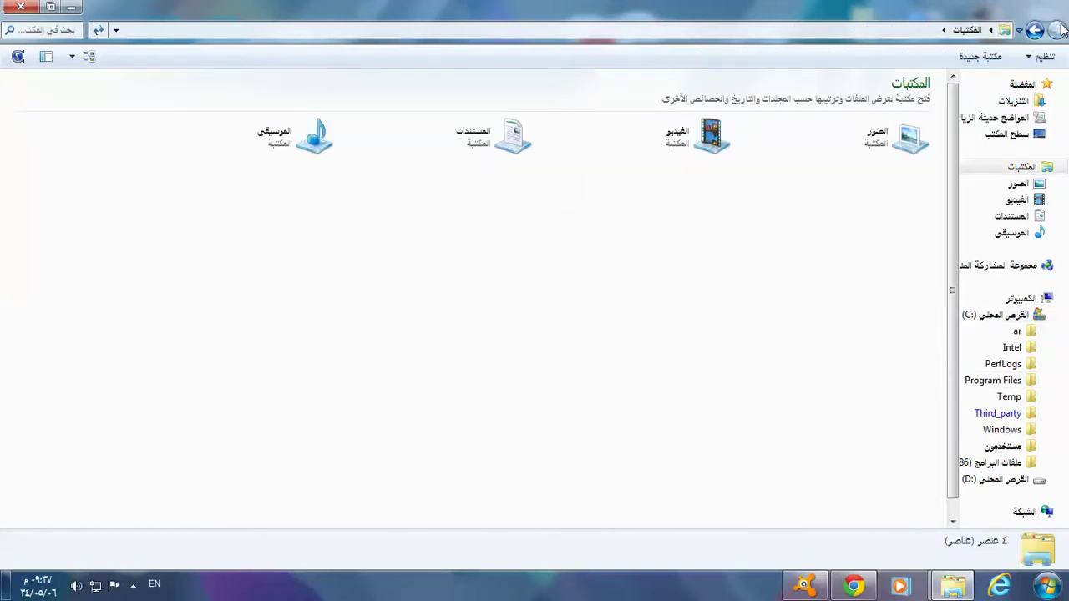
{"action": "left_click", "coordinate": [992, 316]}
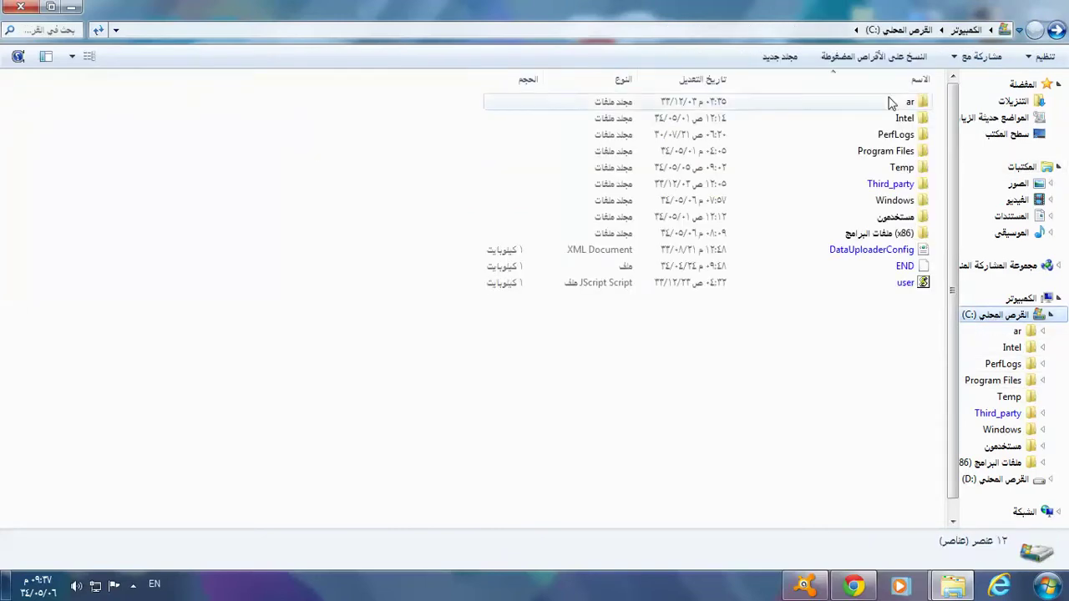
{"action": "left_click", "coordinate": [876, 157]}
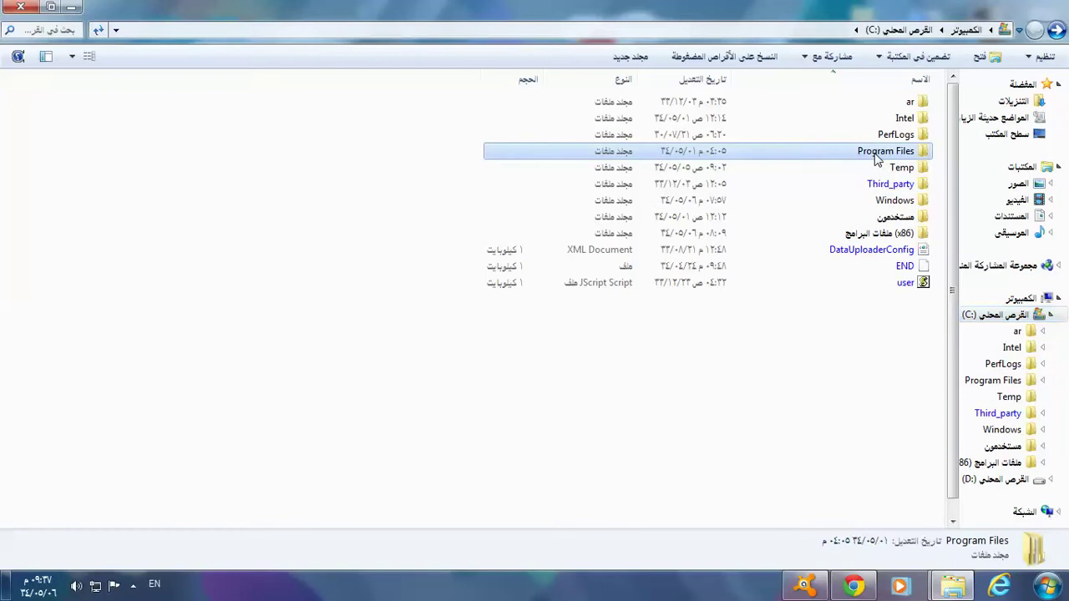
{"action": "double_click", "coordinate": [877, 157]}
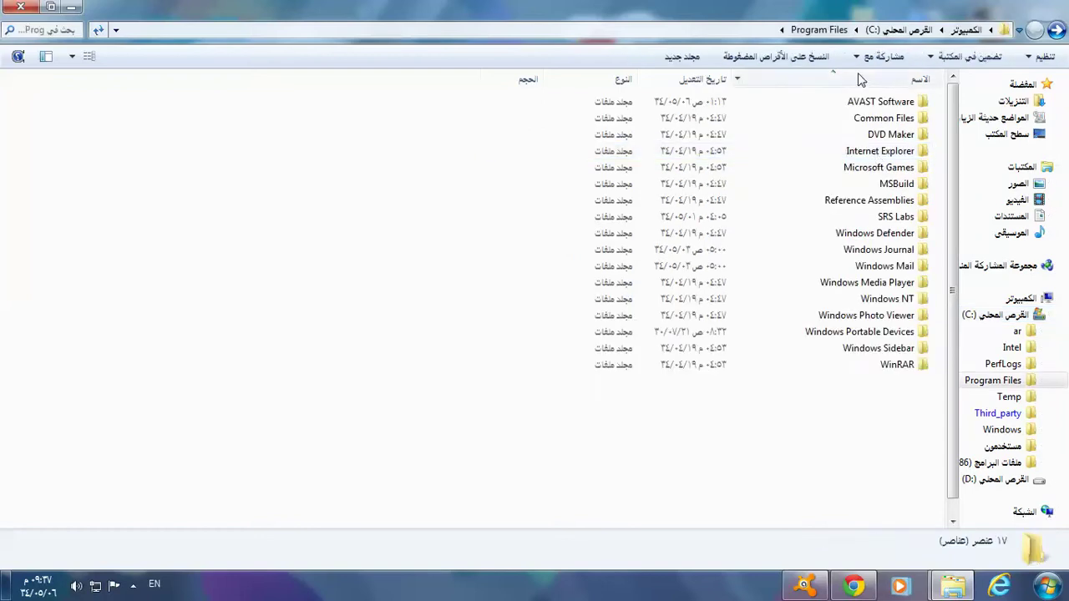
{"action": "double_click", "coordinate": [853, 103]}
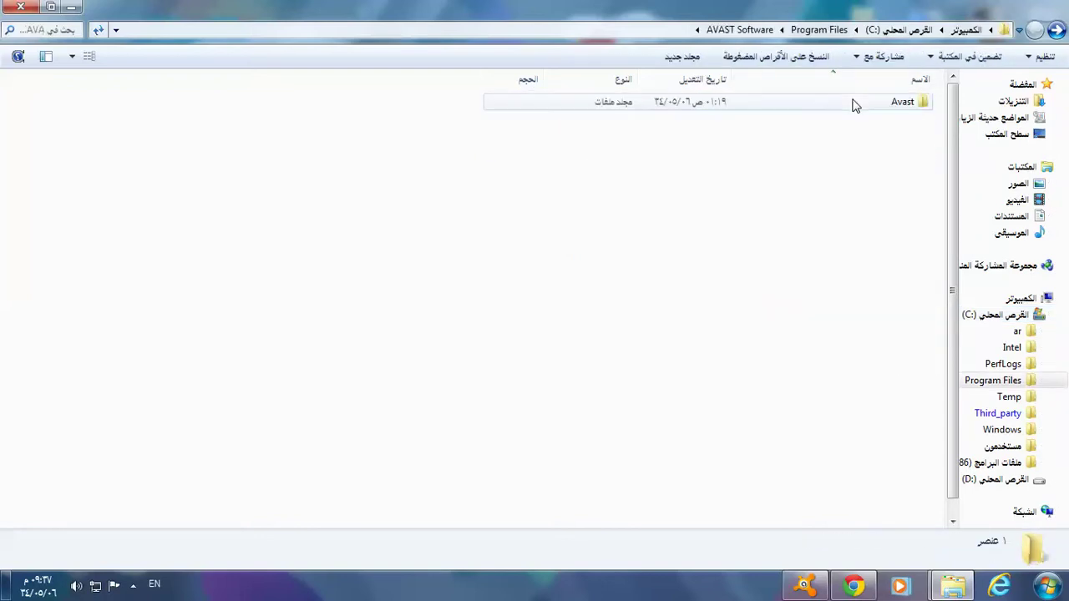
{"action": "double_click", "coordinate": [851, 104]}
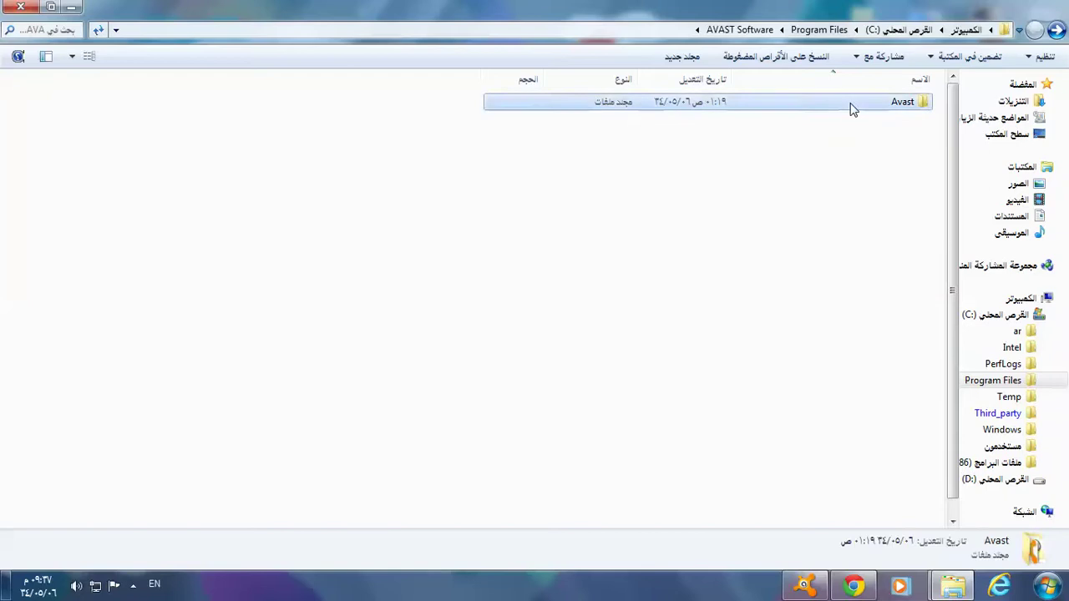
Try to paste version.dll into the Avast folder, replacing the existing file with administrator permission, and cancel the copy.
{"action": "right_click", "coordinate": [338, 222]}
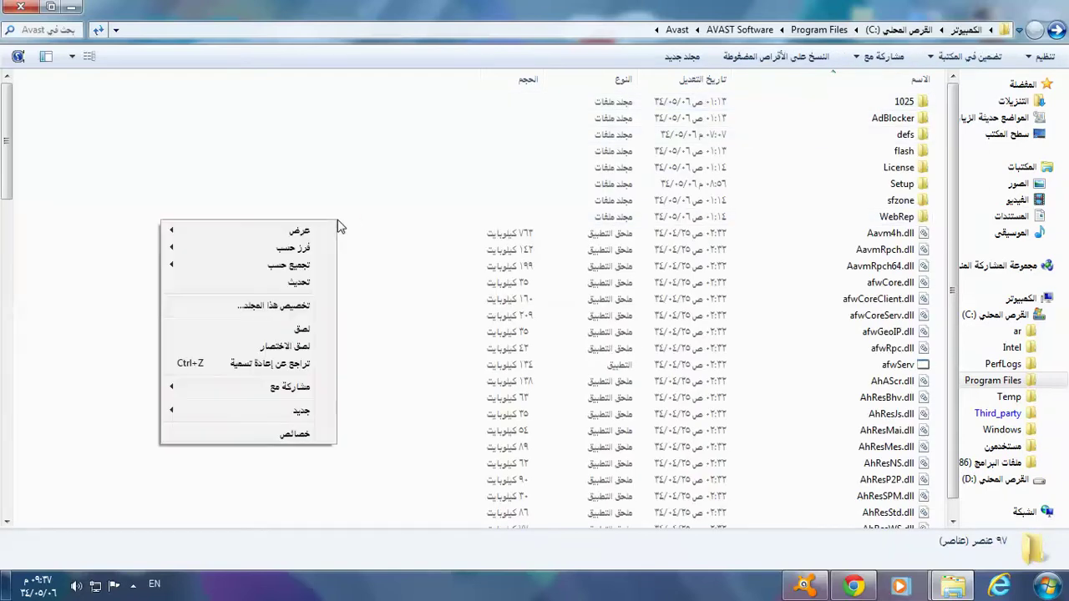
{"action": "left_click", "coordinate": [302, 332]}
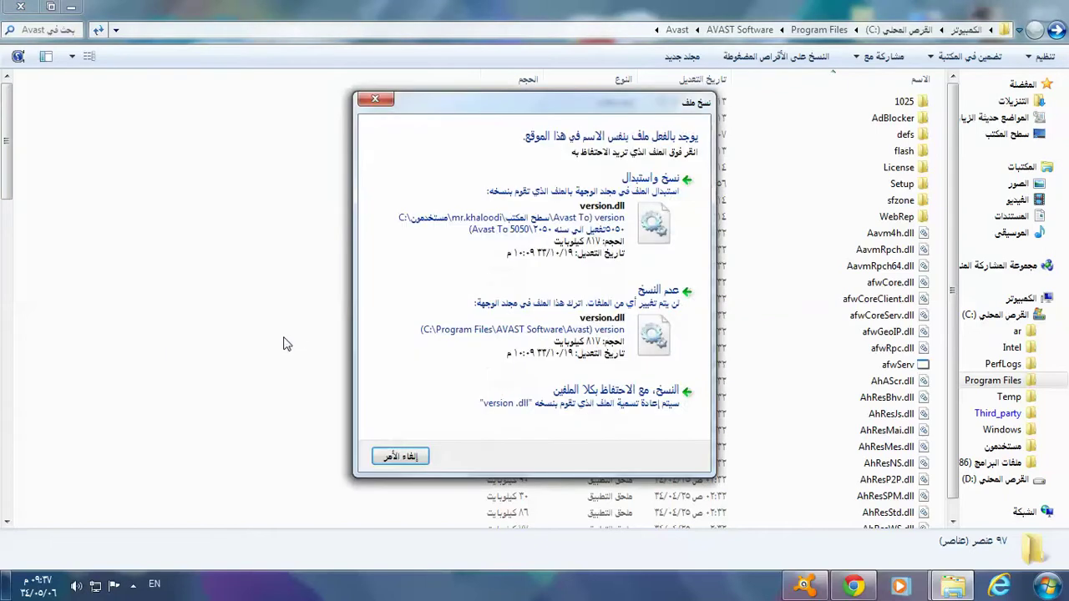
{"action": "left_click", "coordinate": [463, 215]}
{"action": "left_click", "coordinate": [562, 362]}
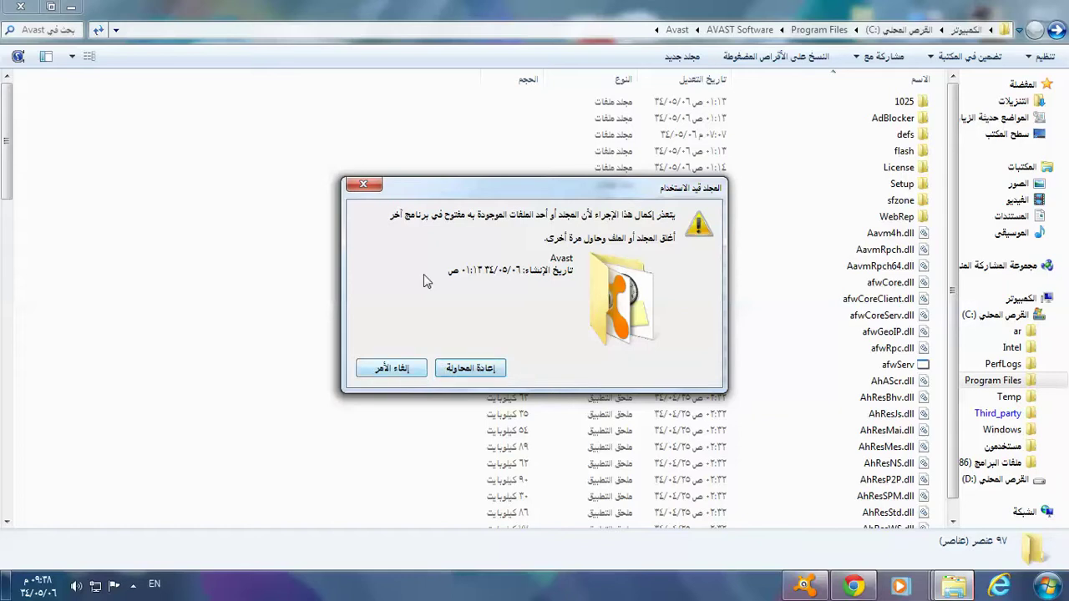
{"action": "left_click_drag", "start_coordinate": [547, 195], "coordinate": [175, 151]}
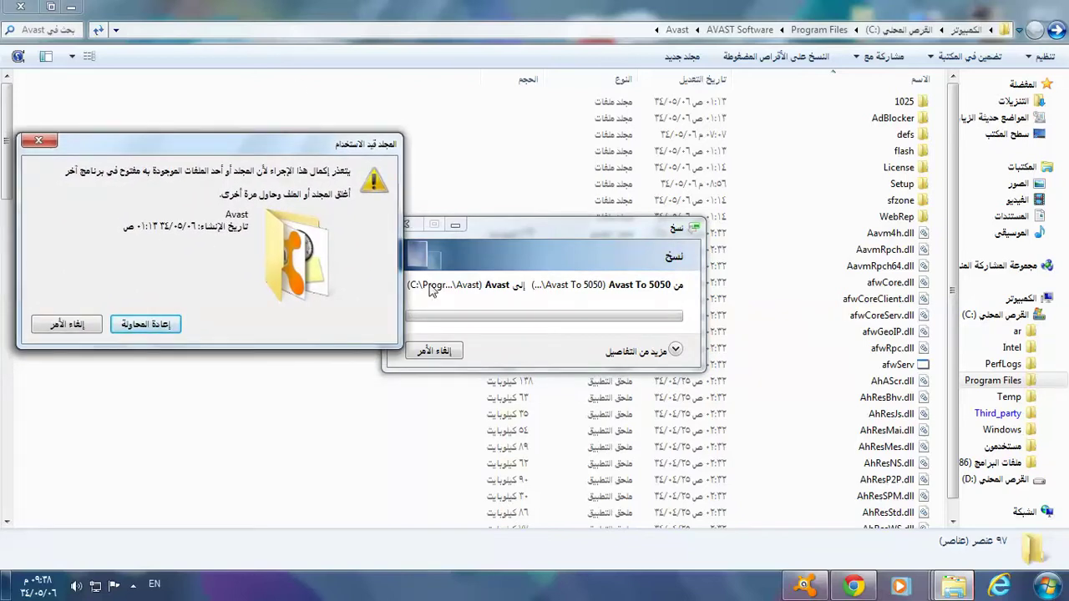
{"action": "left_click", "coordinate": [483, 238]}
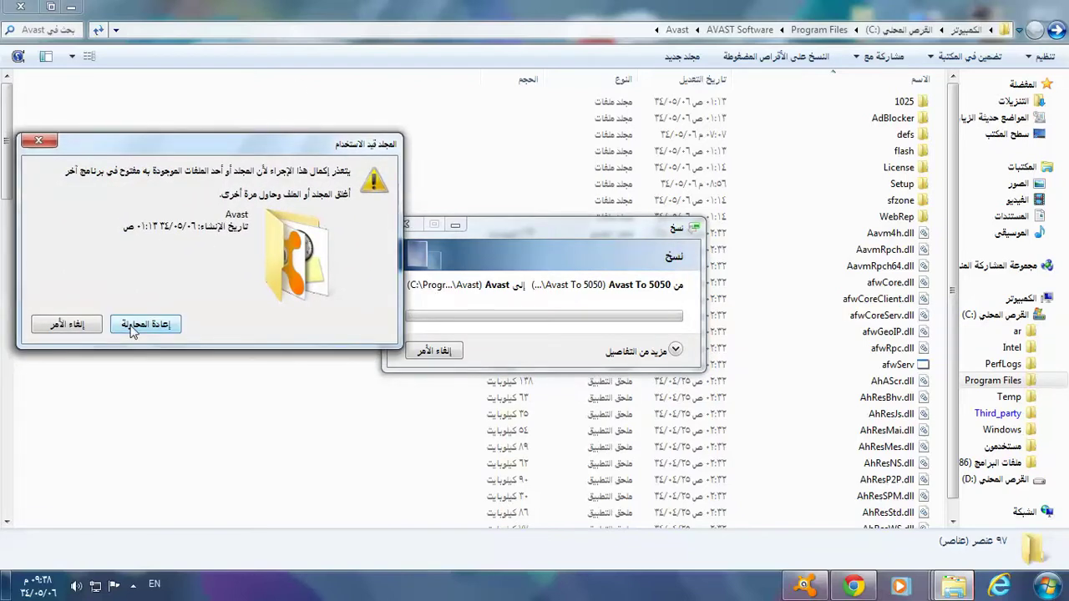
{"action": "left_click", "coordinate": [84, 325]}
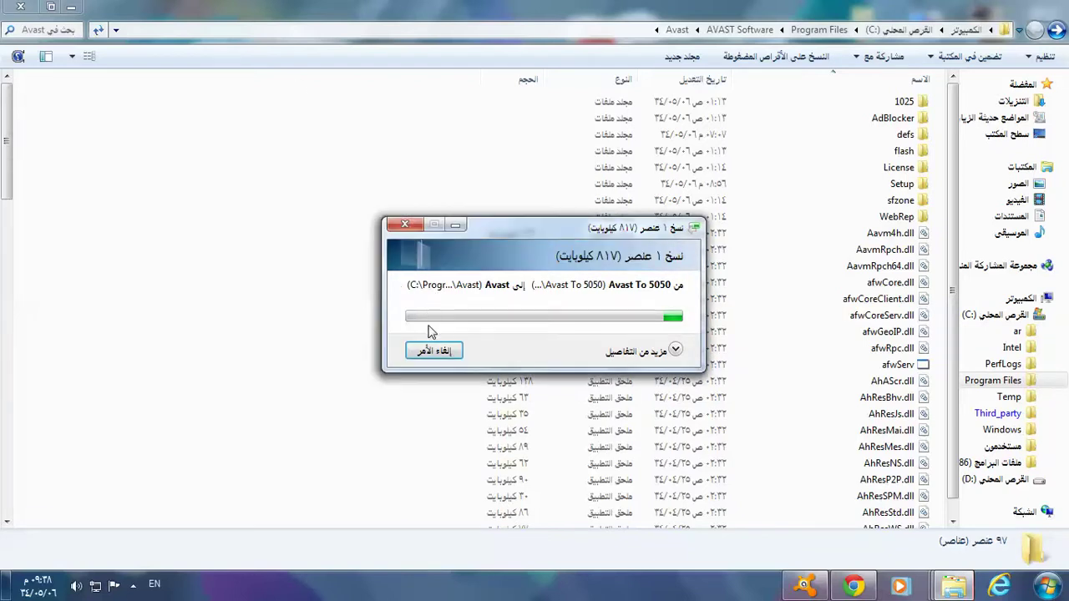
Try to paste version.dll into the Setup subfolder of Avast, replacing the existing file, and cancel at the permission request.
{"action": "double_click", "coordinate": [798, 186]}
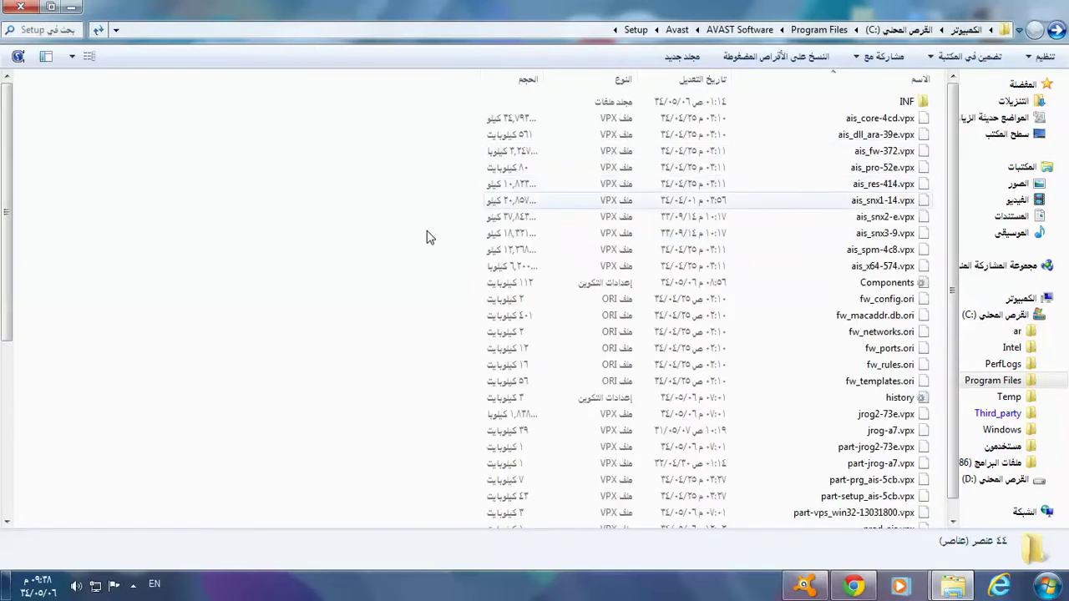
{"action": "right_click", "coordinate": [364, 217]}
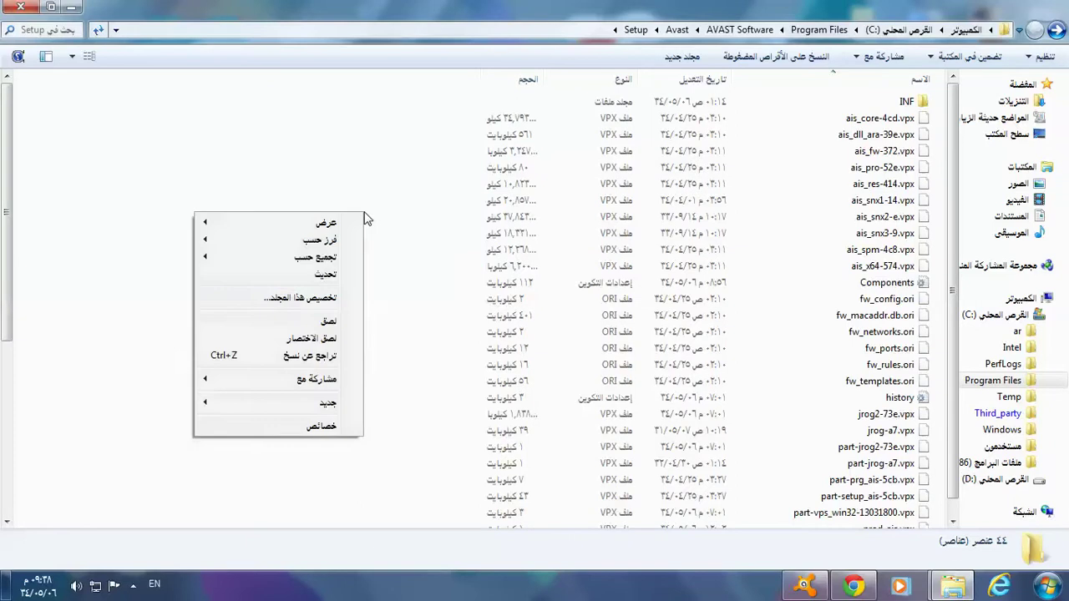
{"action": "left_click", "coordinate": [330, 323]}
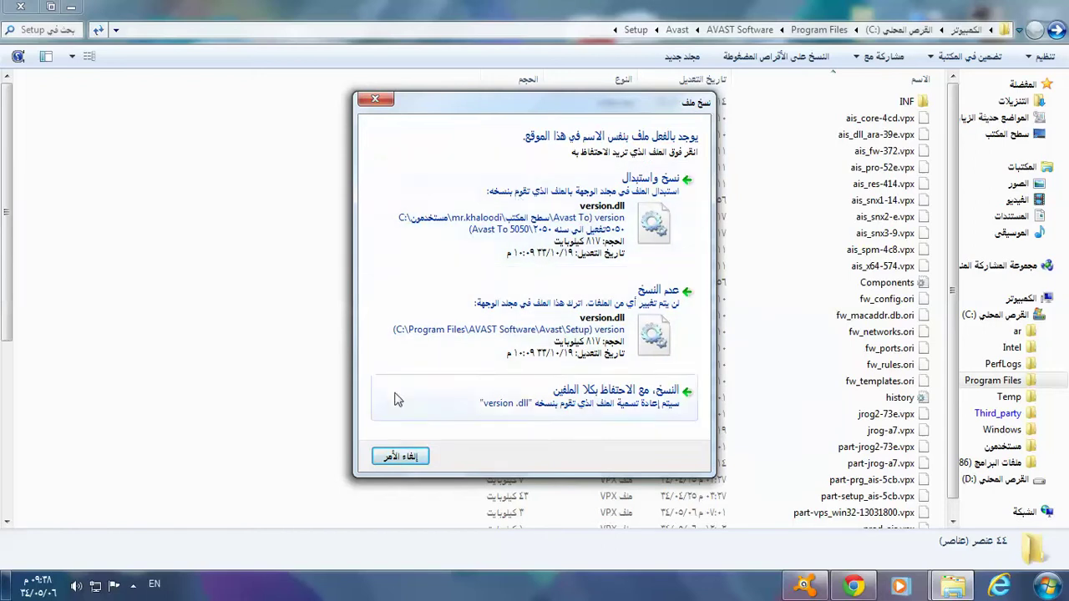
{"action": "left_click", "coordinate": [479, 250]}
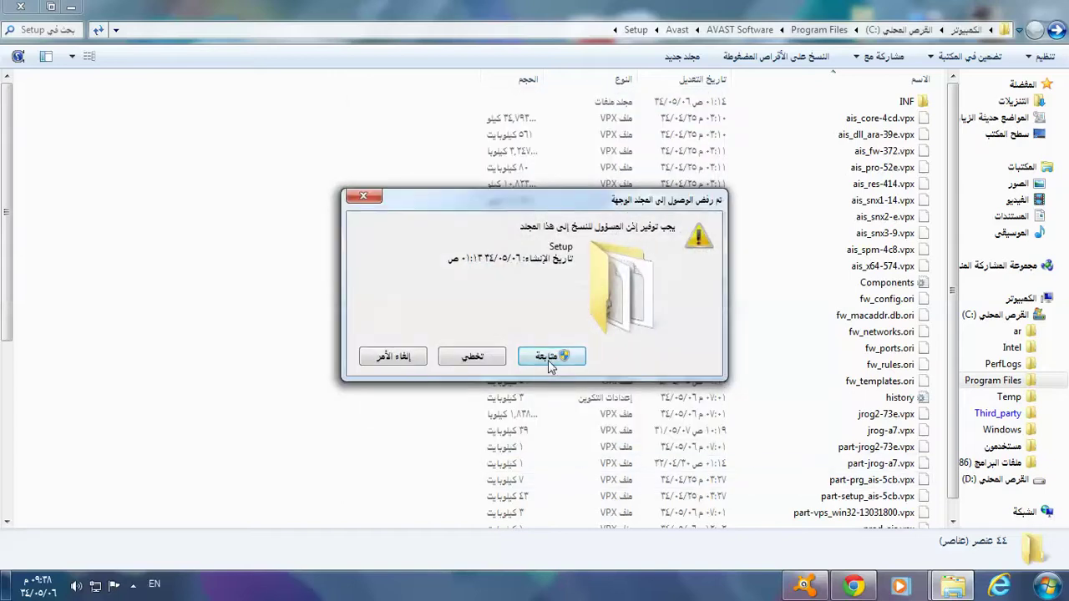
{"action": "left_click", "coordinate": [378, 198]}
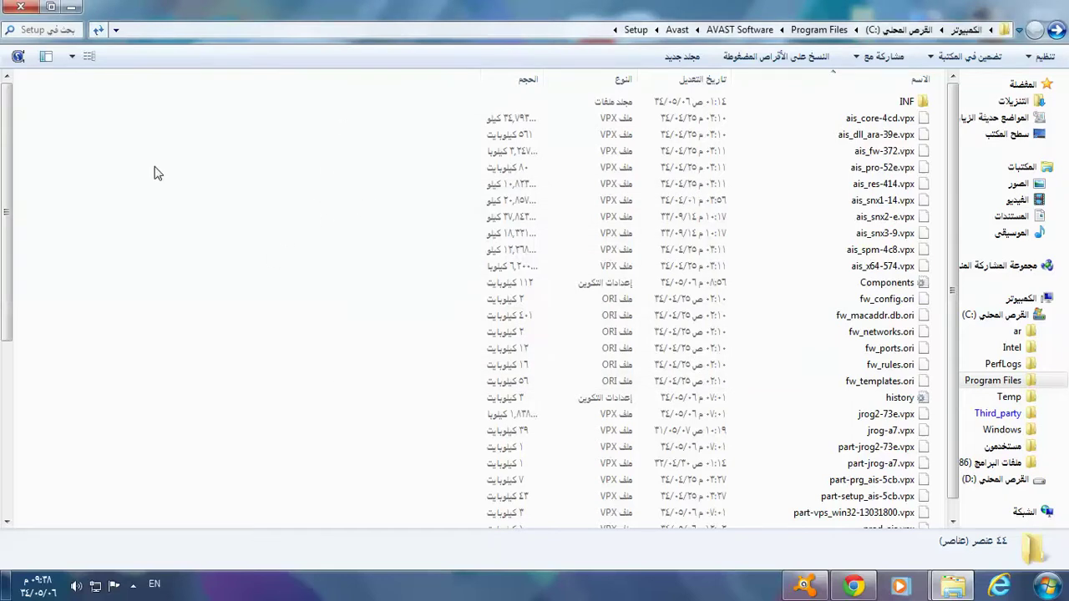
Close both Explorer windows and turn the avast! self-defense module back on in the troubleshooting settings, saving the change.
{"action": "left_click", "coordinate": [21, 8]}
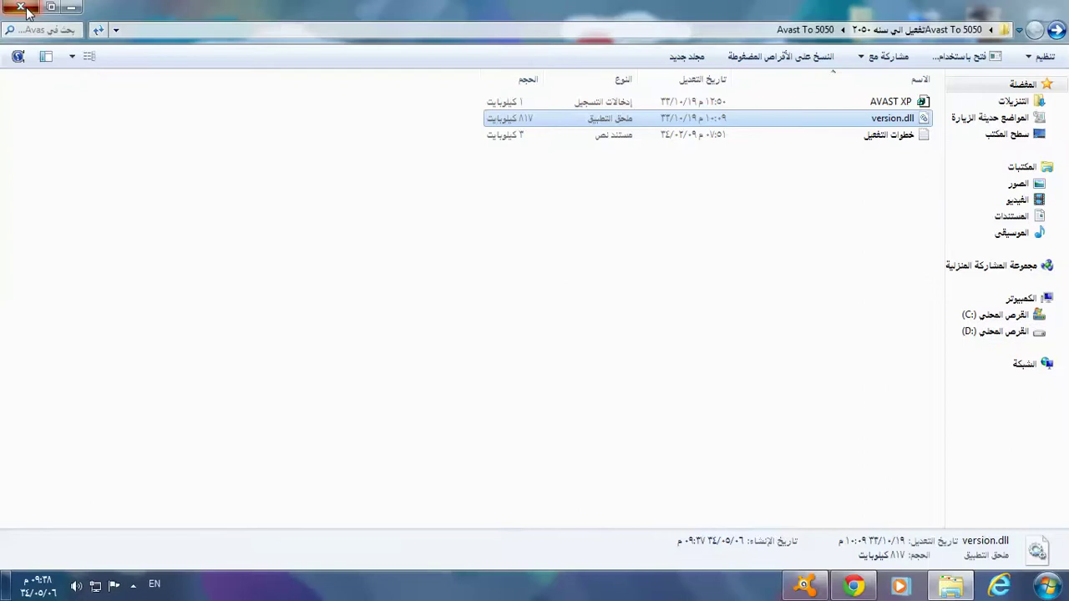
{"action": "left_click", "coordinate": [22, 8]}
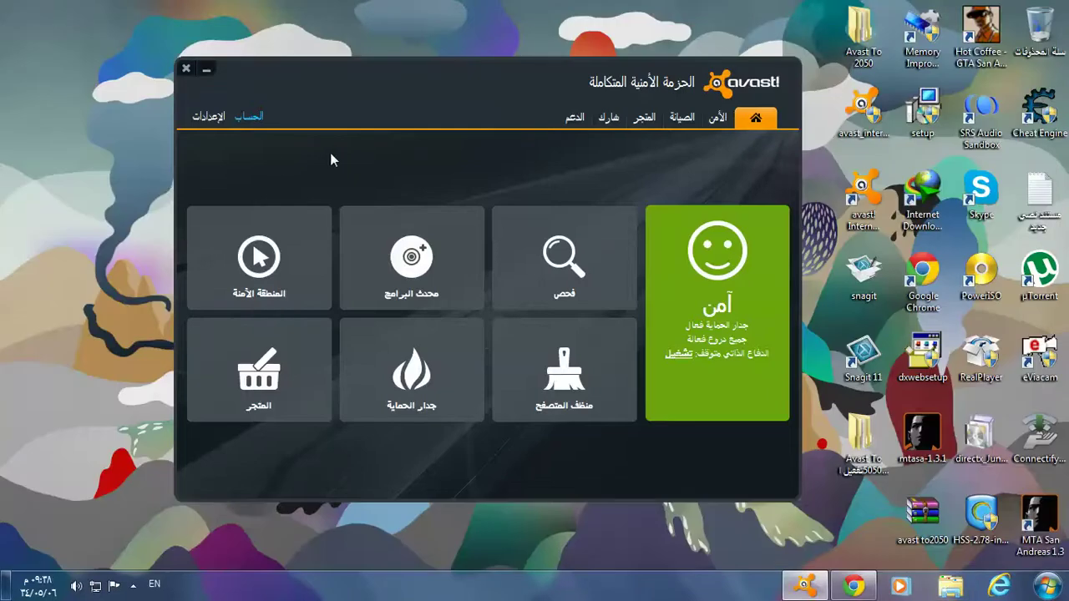
{"action": "left_click", "coordinate": [202, 121]}
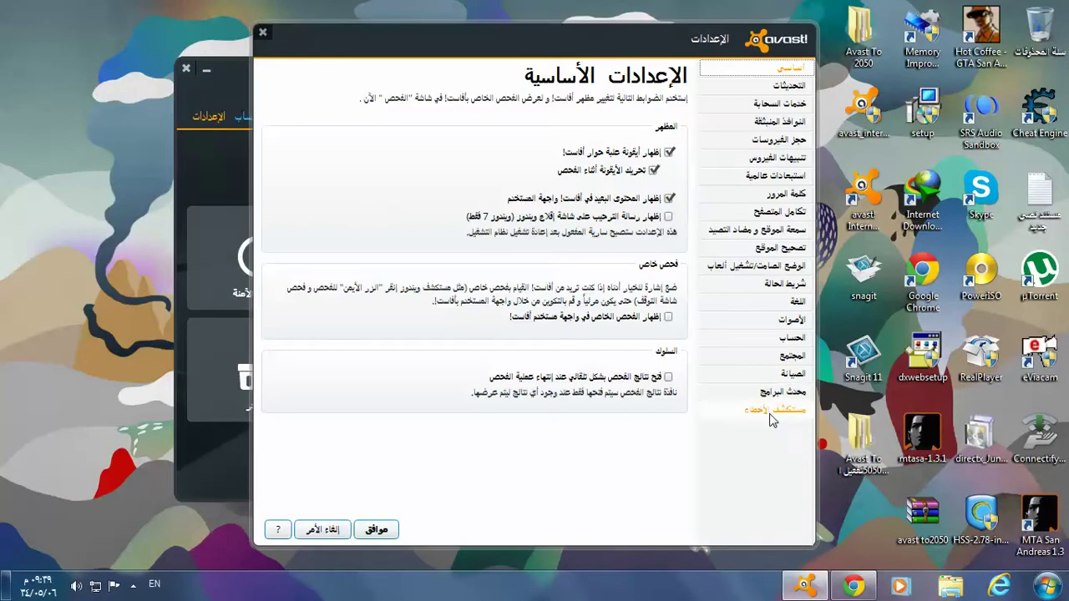
{"action": "left_click", "coordinate": [772, 415]}
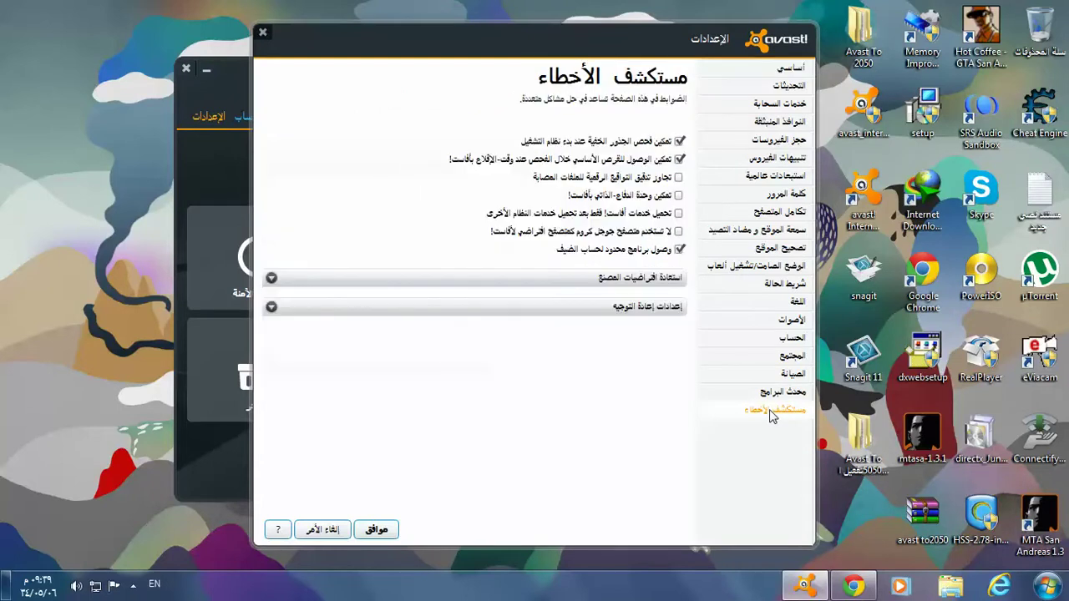
{"action": "left_click", "coordinate": [679, 197]}
{"action": "left_click", "coordinate": [375, 530]}
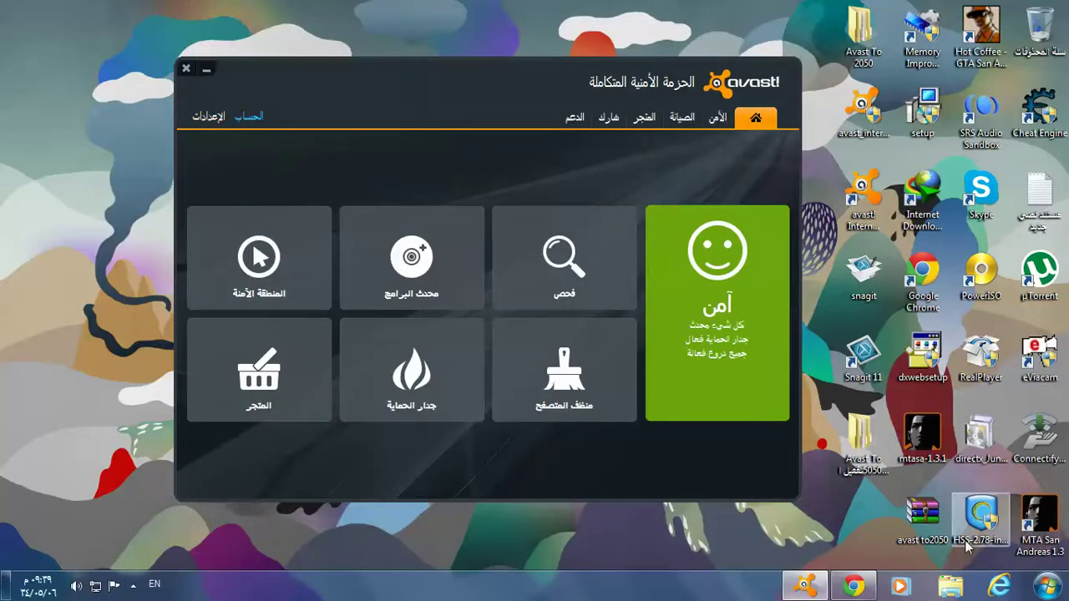
Display the restart option among the computer's shutdown choices.
{"action": "left_click", "coordinate": [1046, 587]}
{"action": "mouse_move", "coordinate": [790, 546]}
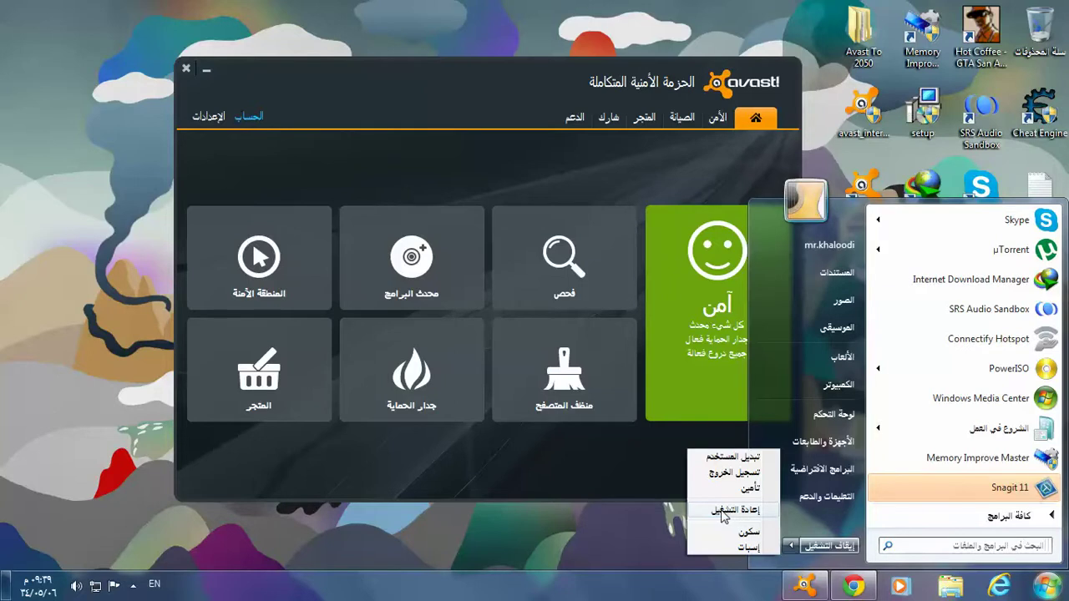
{"action": "left_click", "coordinate": [133, 587]}
{"action": "left_click", "coordinate": [133, 587]}
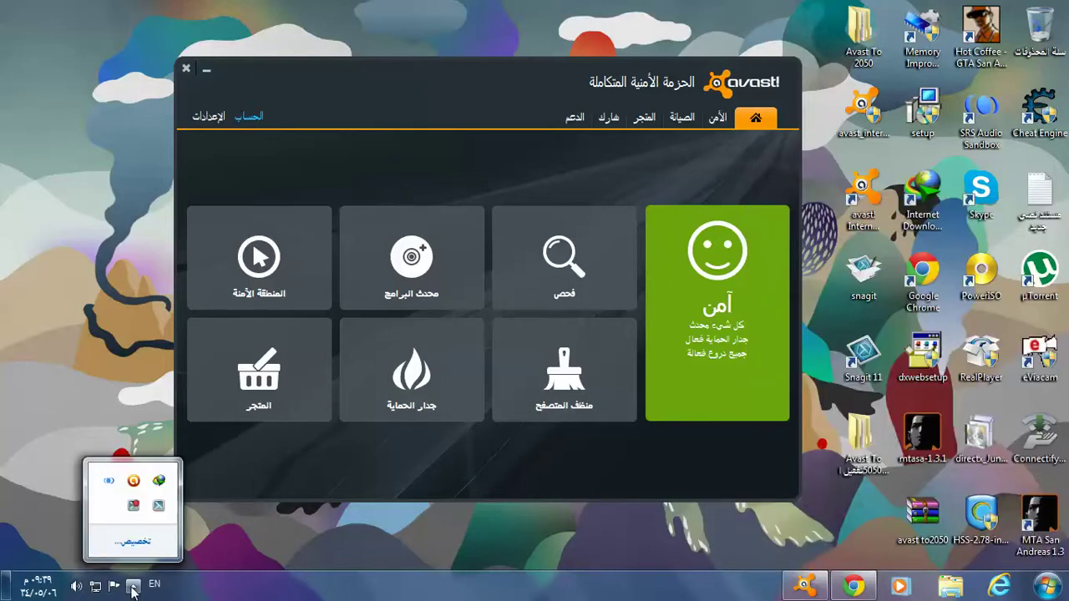
{"action": "left_click", "coordinate": [159, 512]}
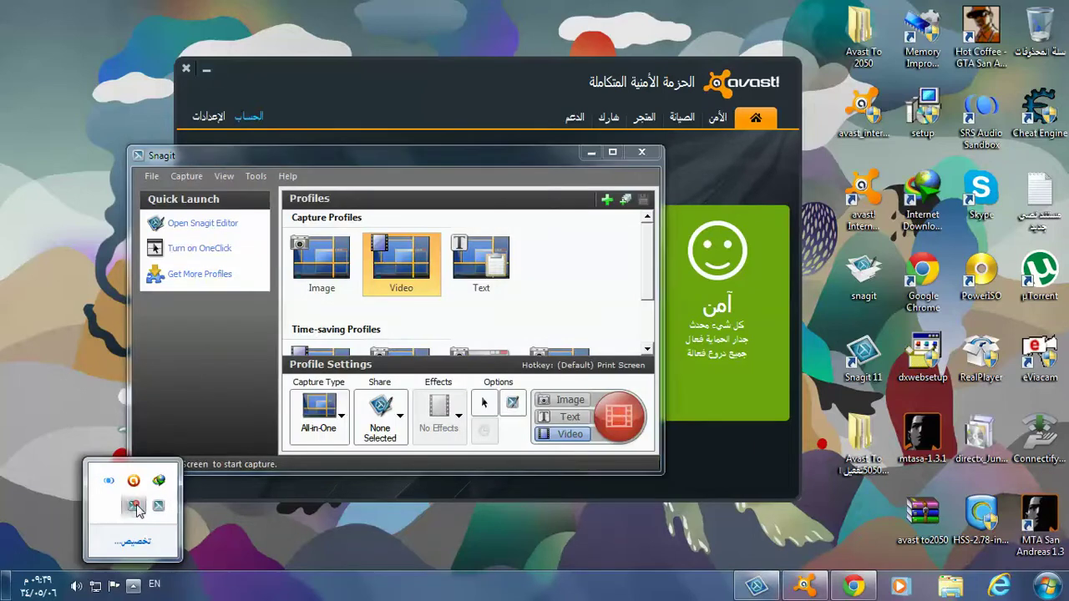